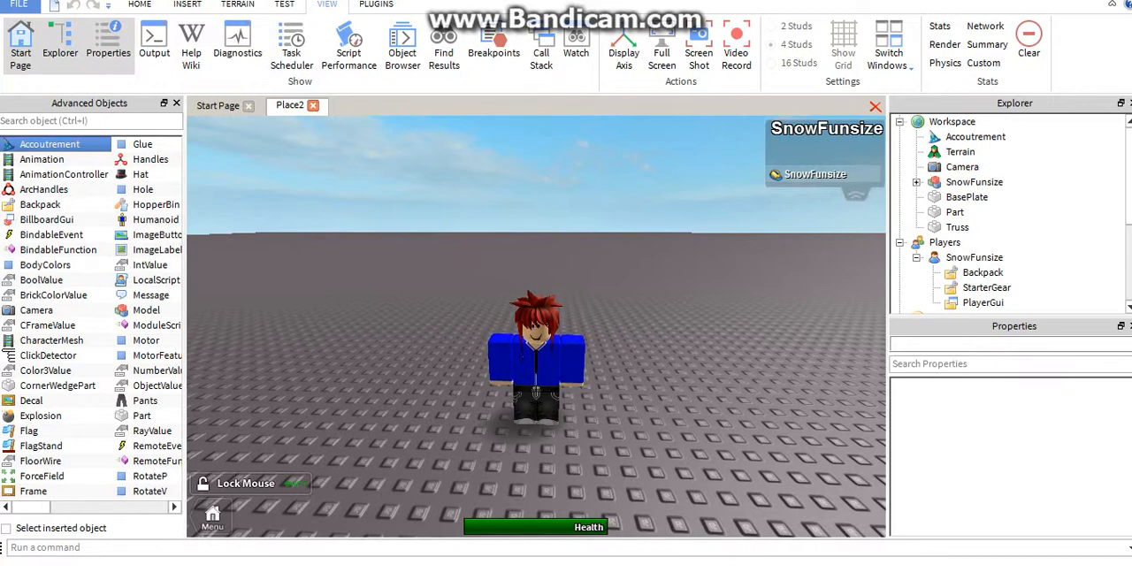
Select the Truss part near the character and set its Style to BridgeStyleSupports
key(w)
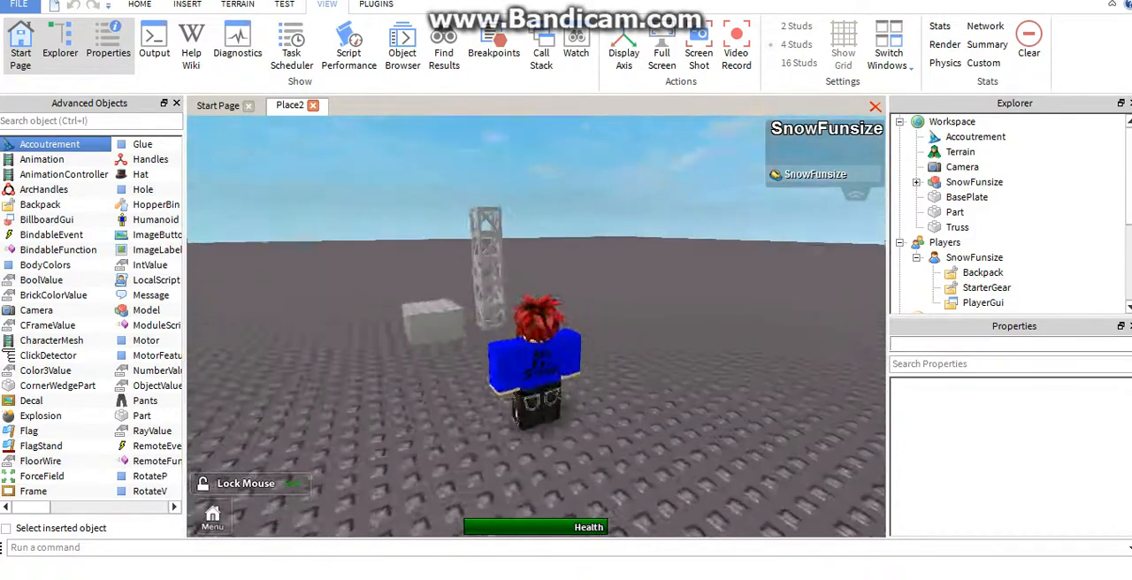
key(d)
click(958, 228)
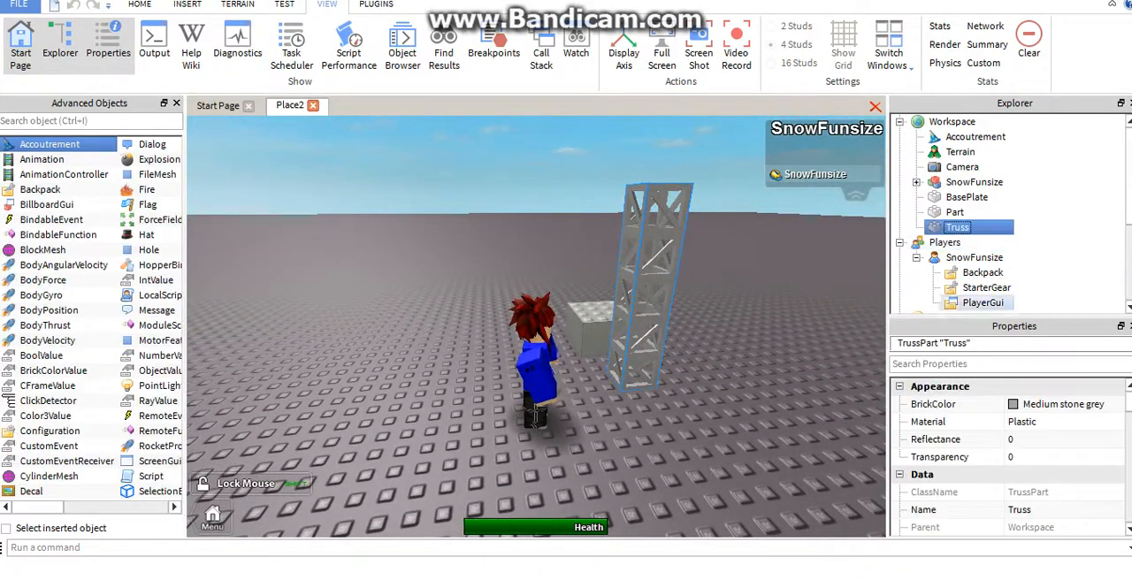
key(w)
key(s)
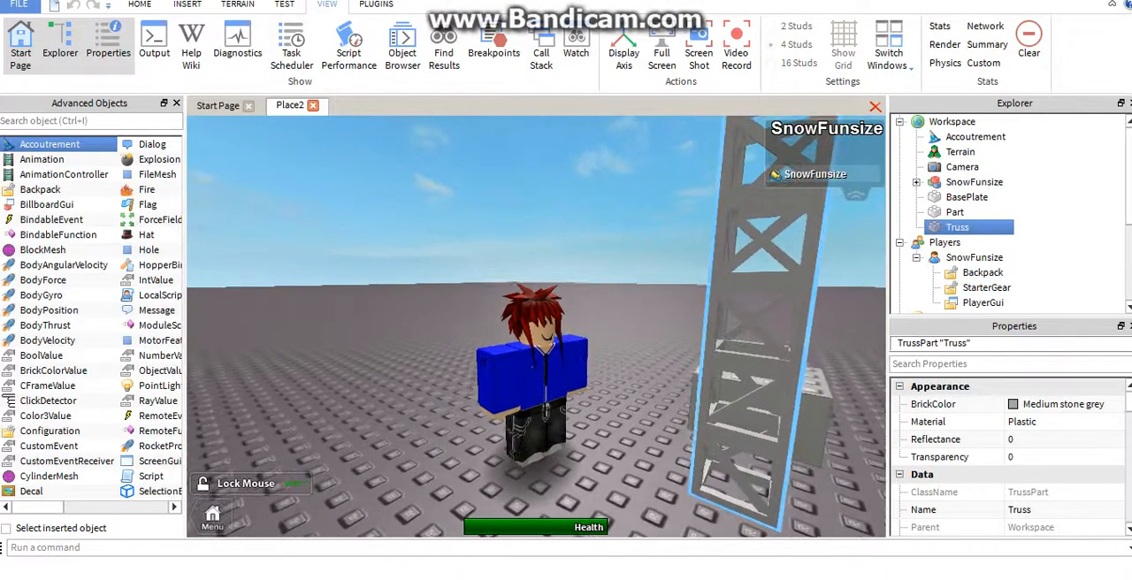
right_drag(536, 328, 452, 385)
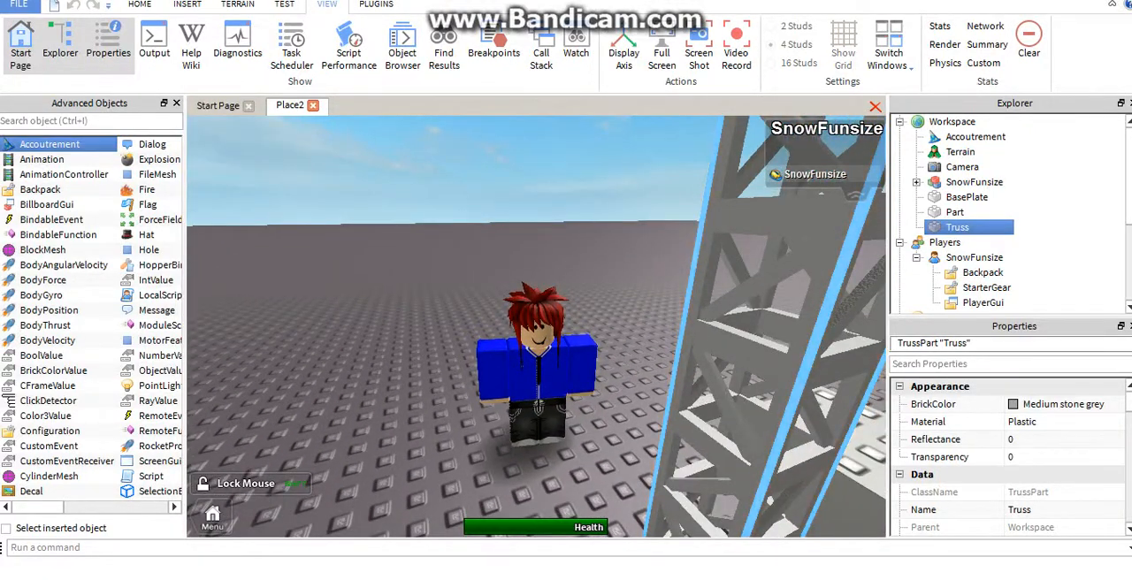
scroll(1009, 442, down, 3)
scroll(1009, 456, down, 5)
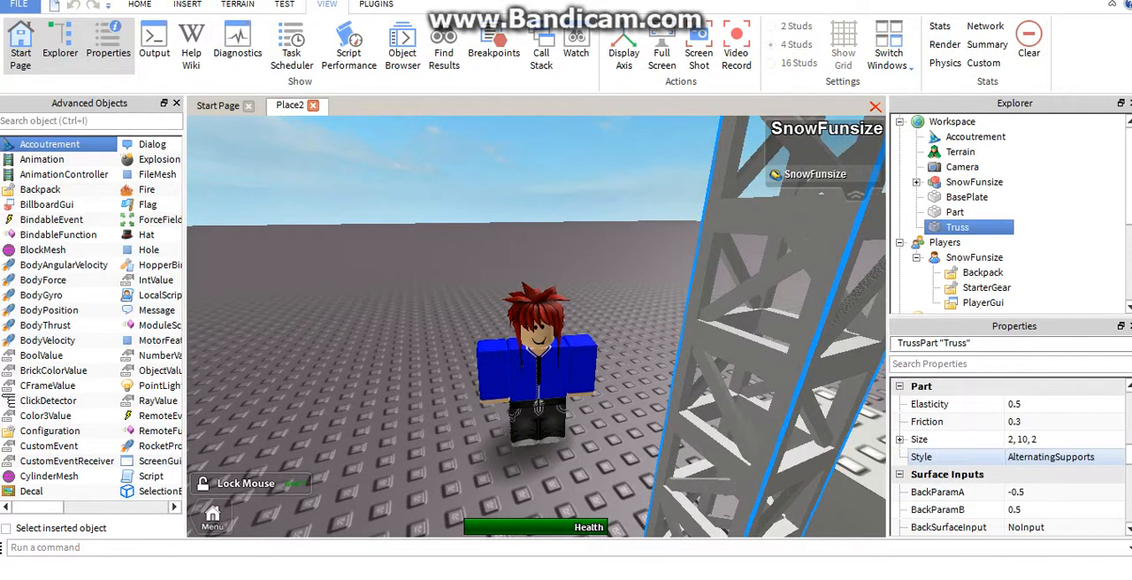
click(1053, 457)
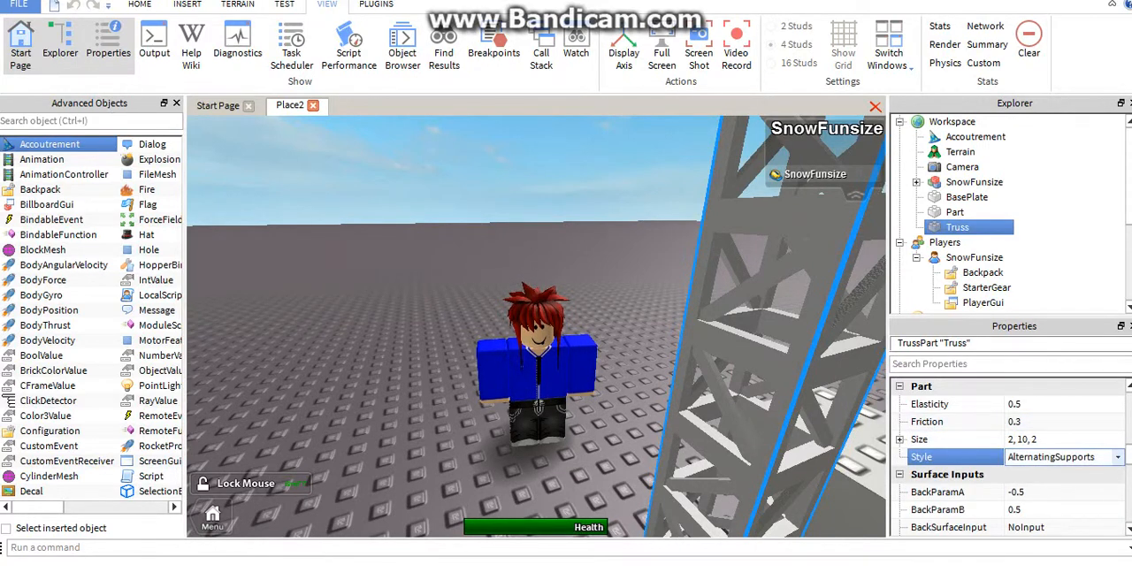
click(1062, 458)
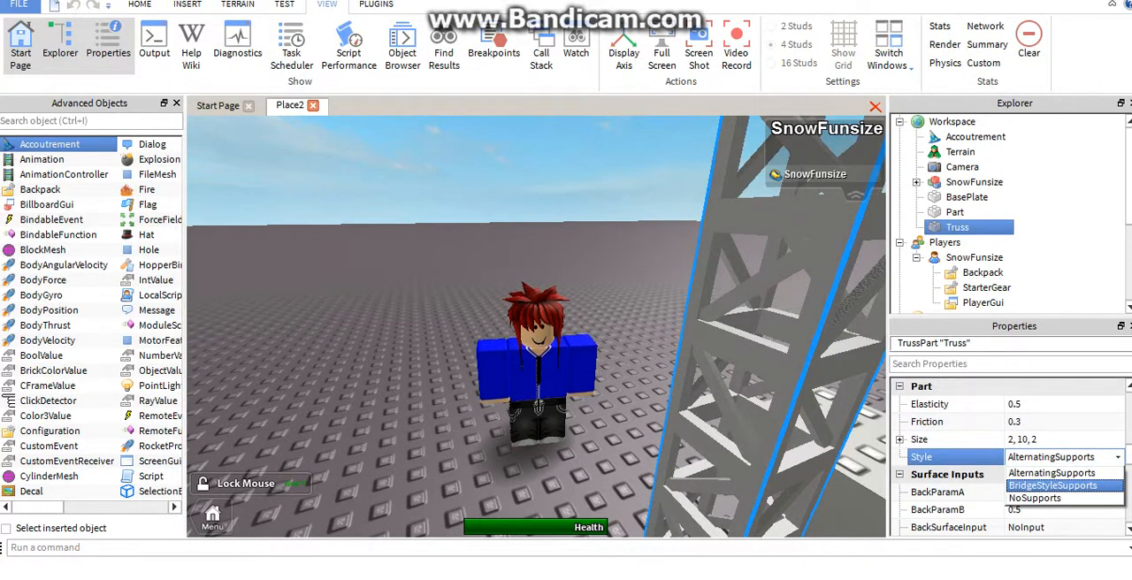
click(1052, 485)
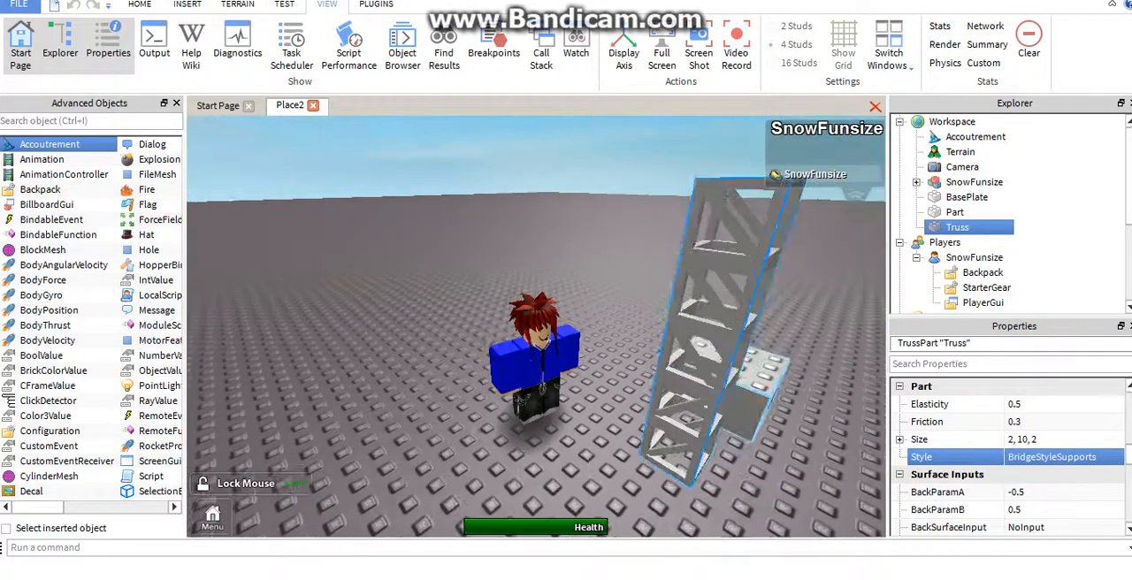
Set the truss's Style back to AlternatingSupports
click(1061, 458)
click(1062, 457)
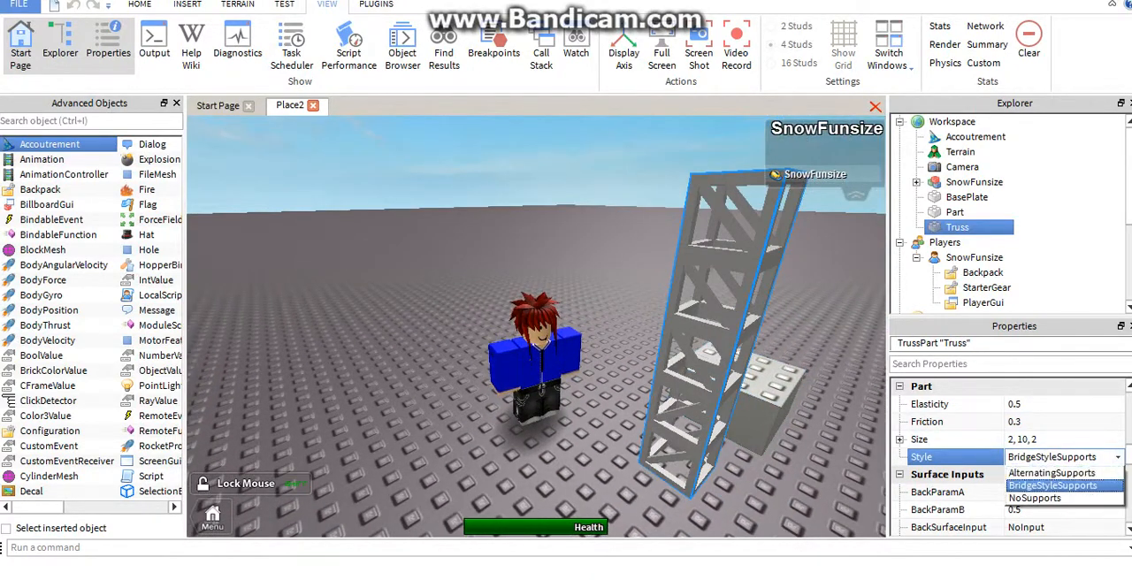
click(1053, 487)
click(1061, 458)
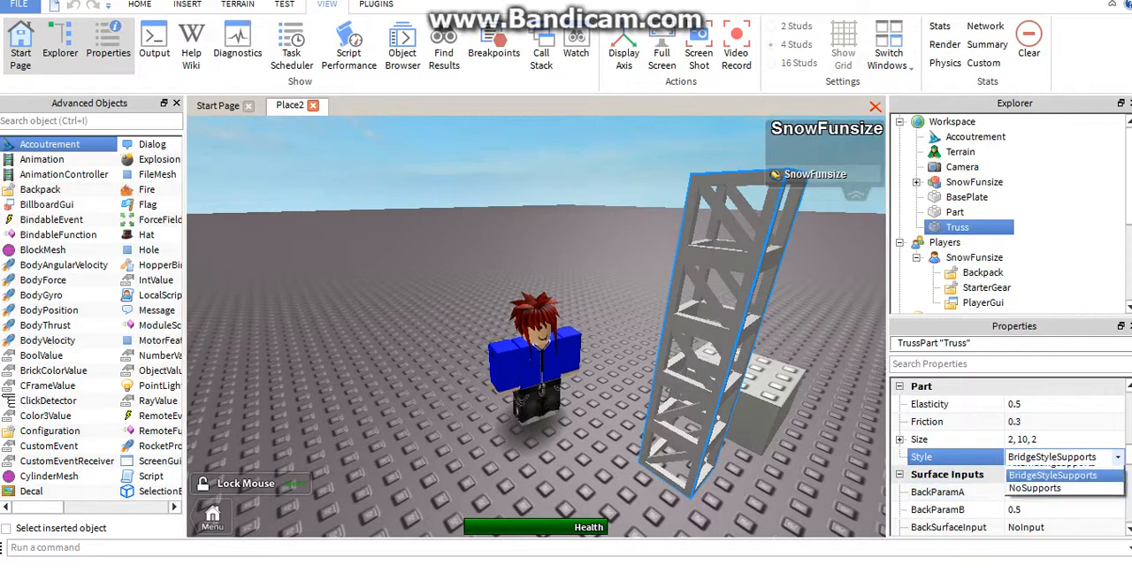
click(1044, 498)
Delete the truss standing beside the grey block
key(w)
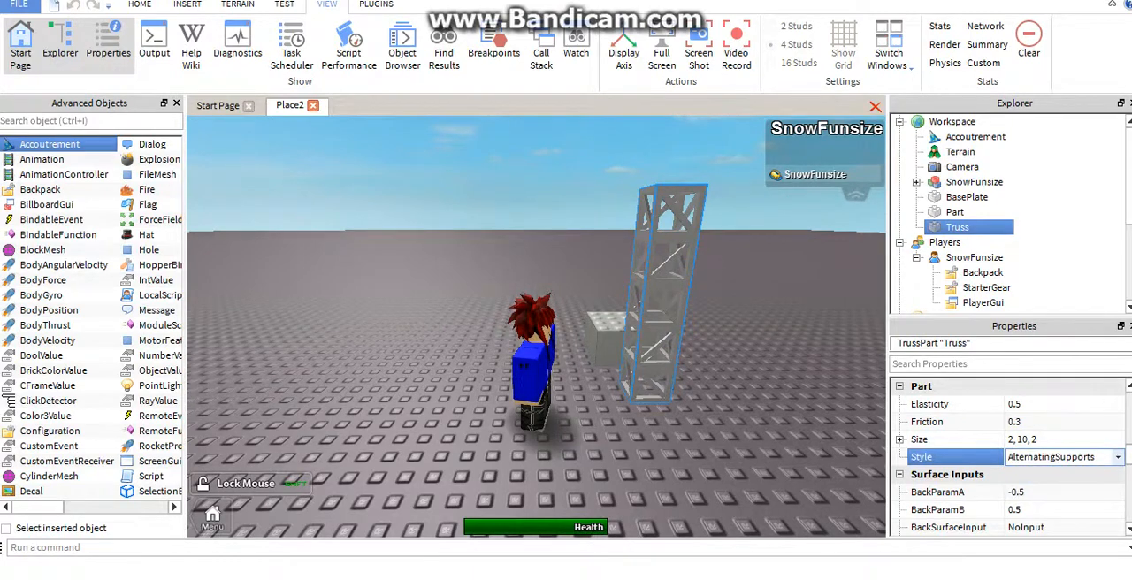
right_drag(495, 257, 623, 310)
click(575, 257)
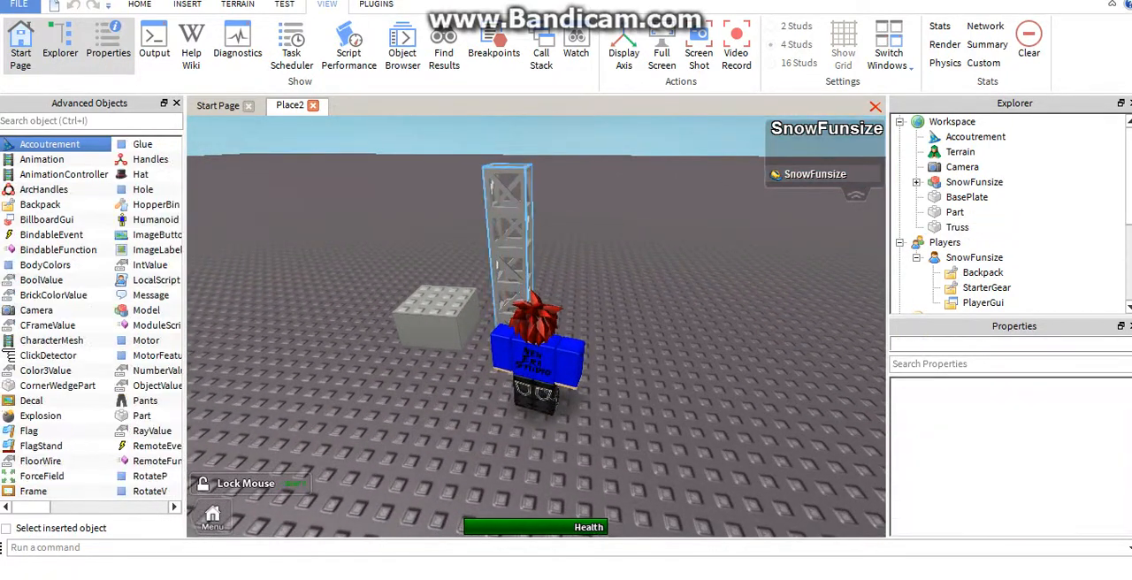
click(507, 221)
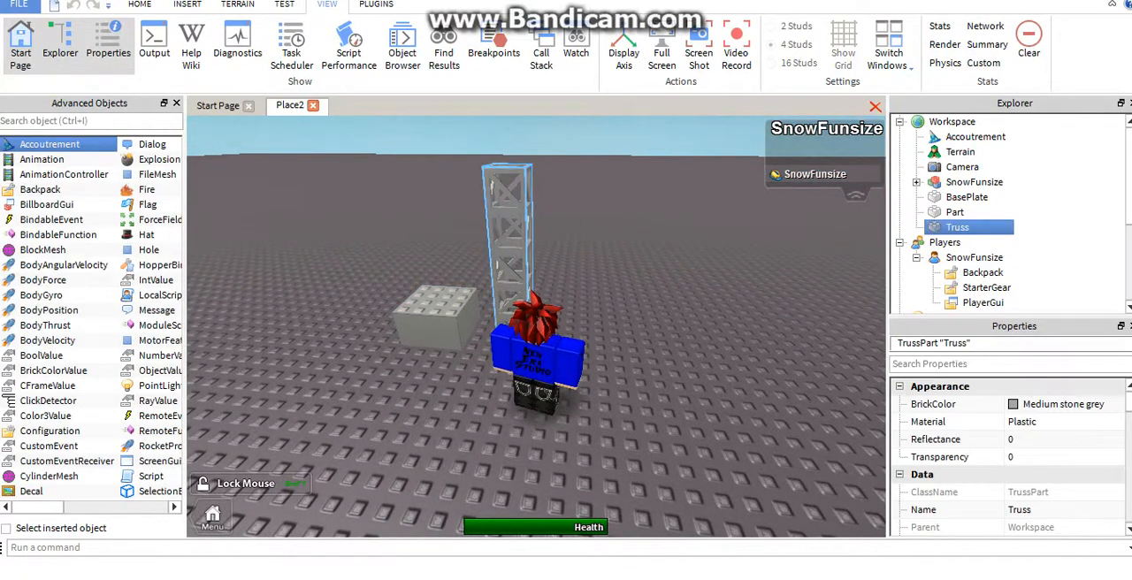
key(Delete)
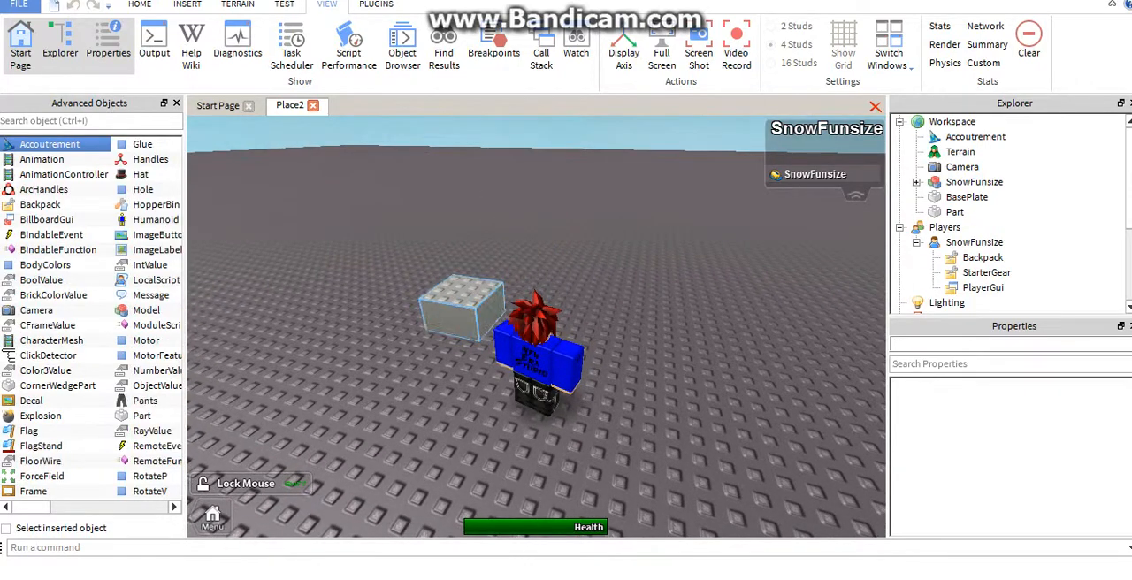
Set the BackSurface of the grey block to Glue
click(464, 308)
scroll(982, 429, down, 9)
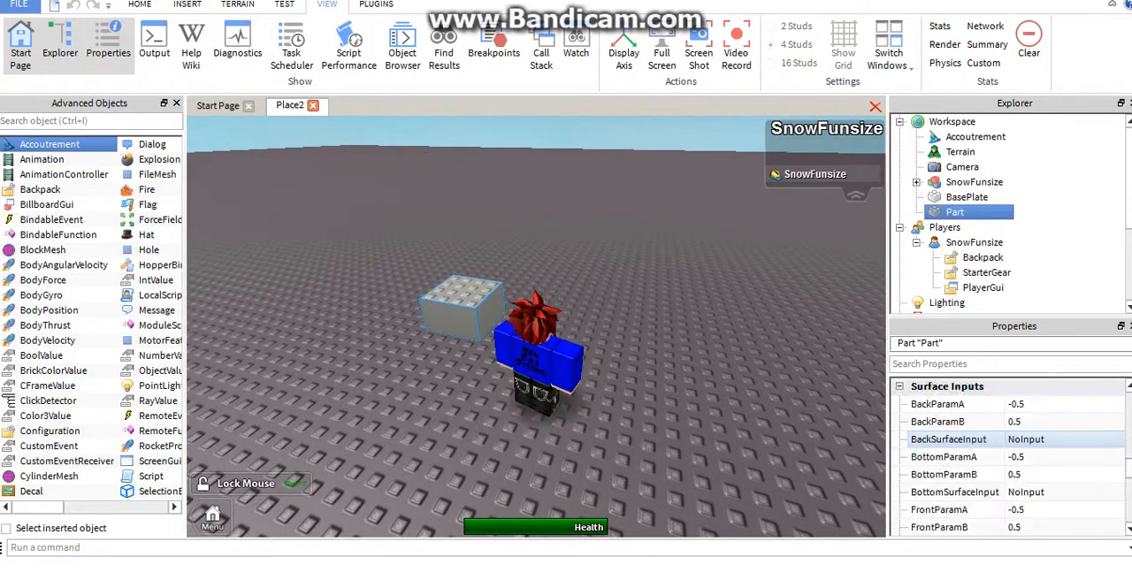
scroll(973, 439, down, 6)
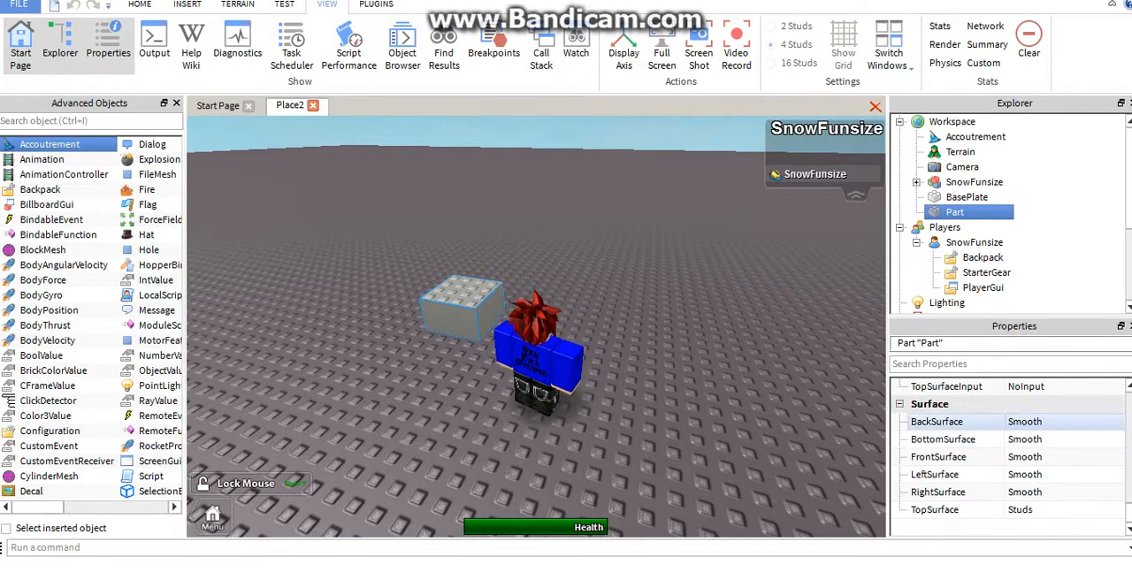
click(1062, 422)
click(1117, 422)
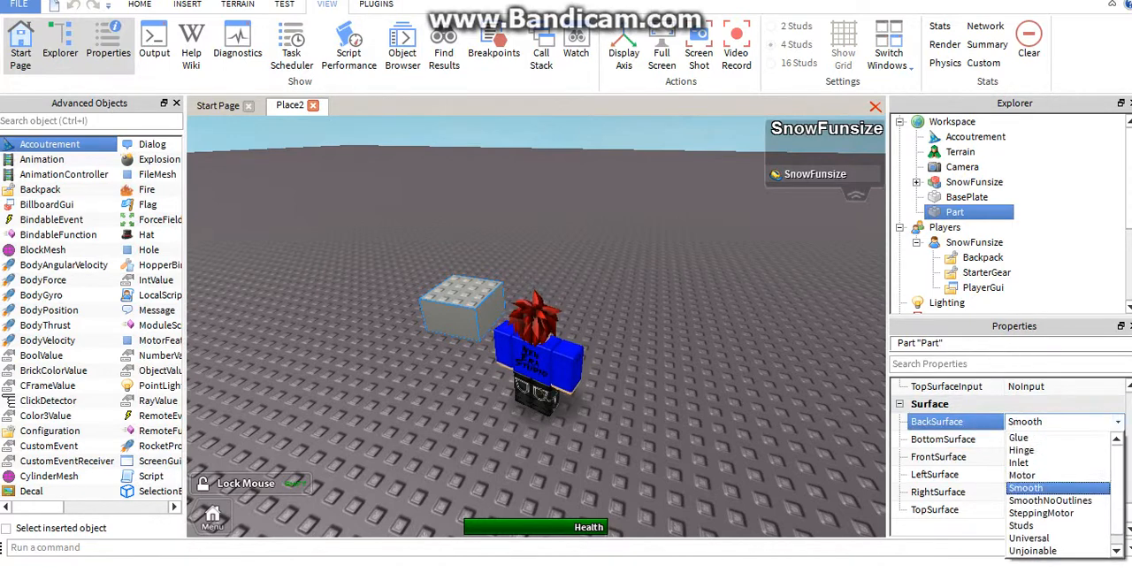
scroll(1058, 462, down, 1)
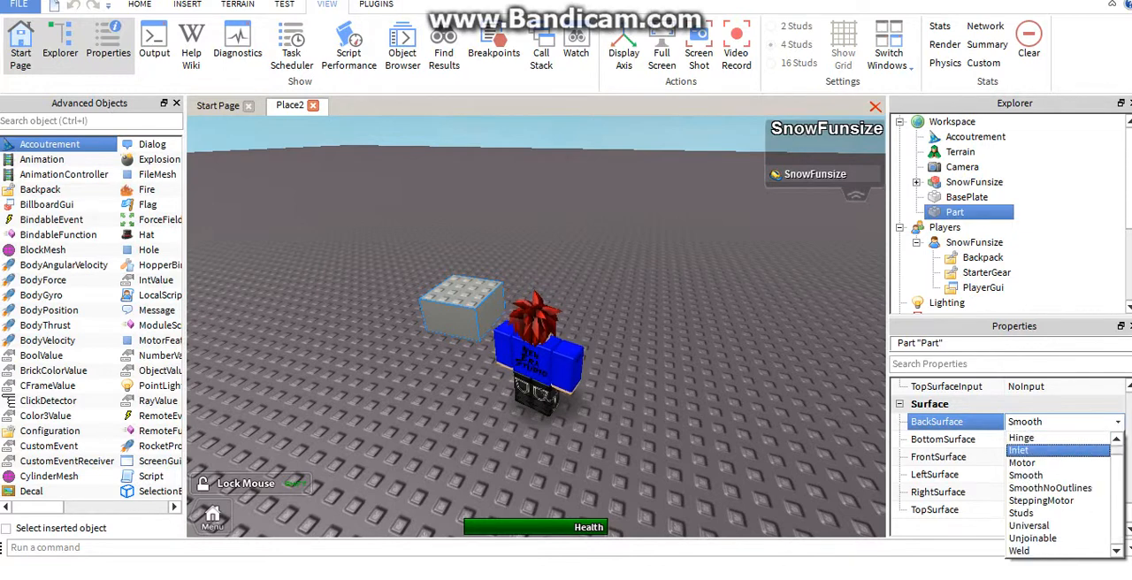
scroll(1059, 493, up, 1)
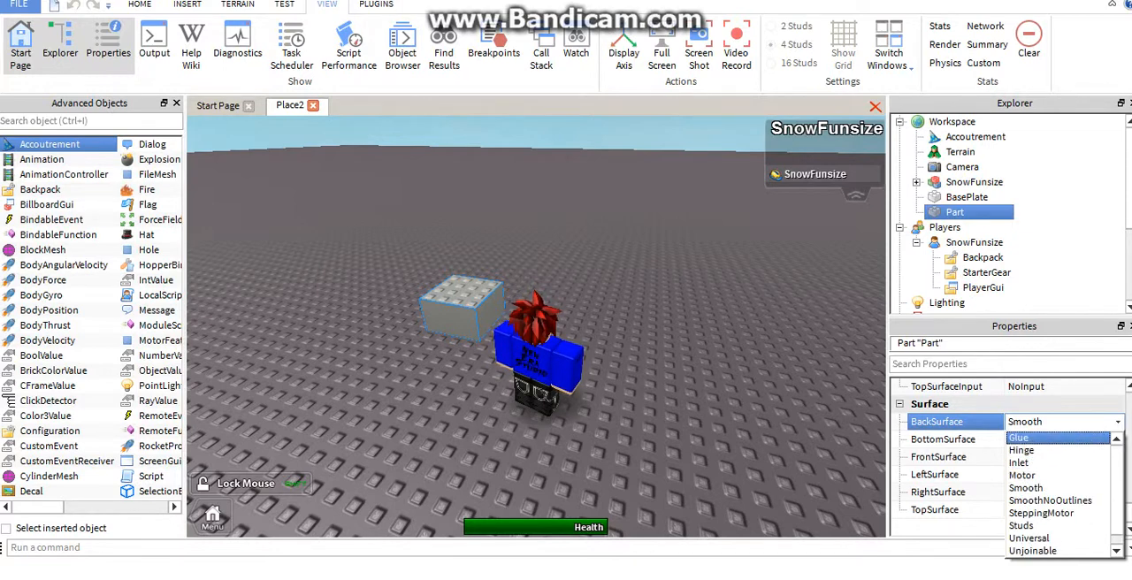
click(1020, 438)
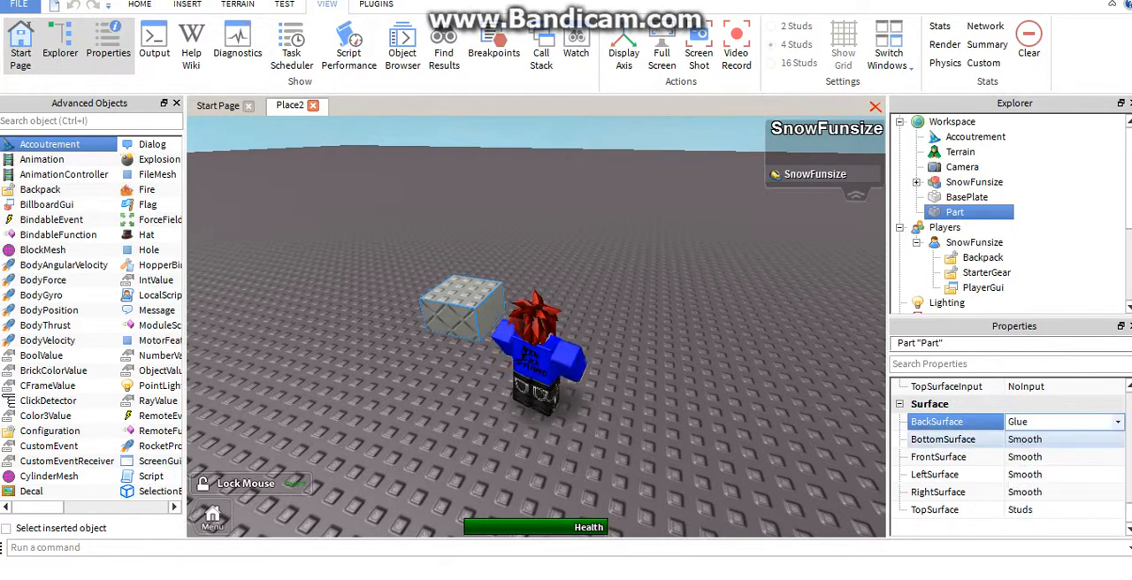
Walk the character around the block to examine its Glue face and the other sides
scroll(1022, 425, up, 1)
right_drag(752, 318, 699, 279)
key(d)
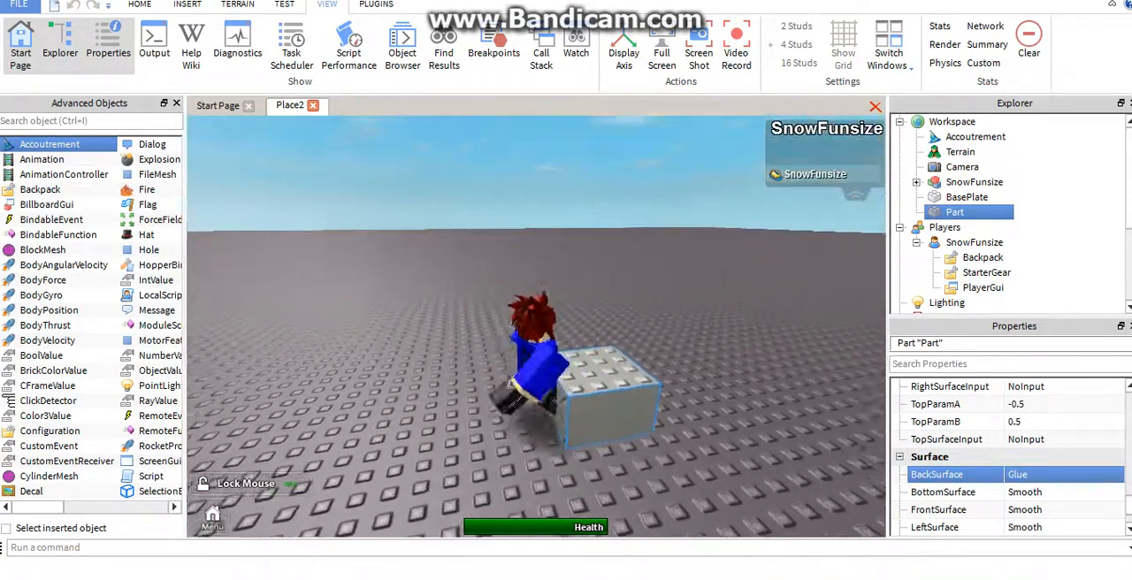
key(a)
key(s)
key(d)
key(s)
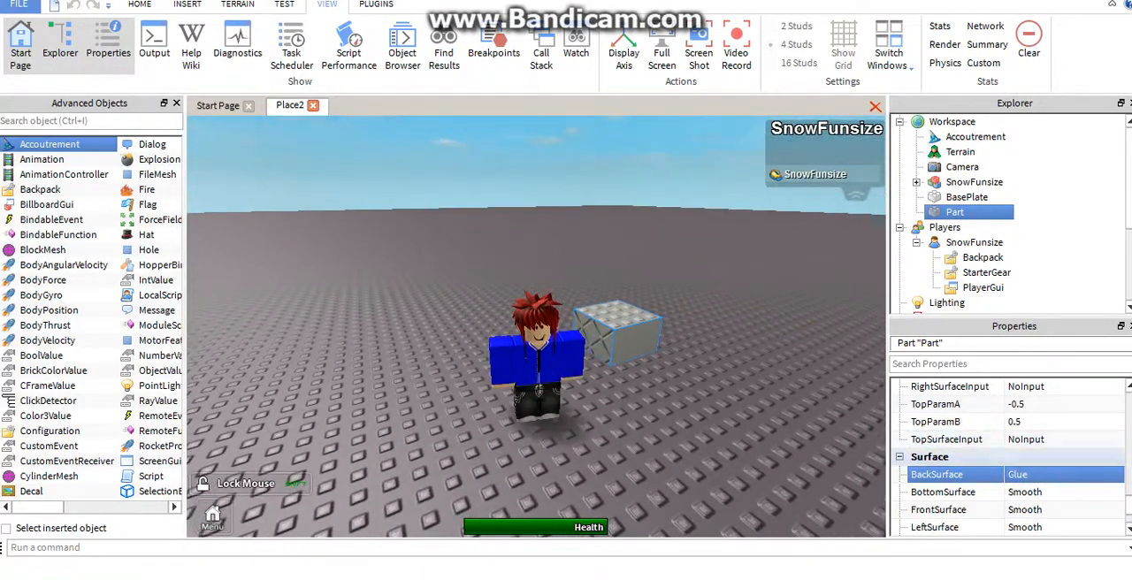
scroll(1018, 492, down, 1)
right_drag(752, 327, 707, 327)
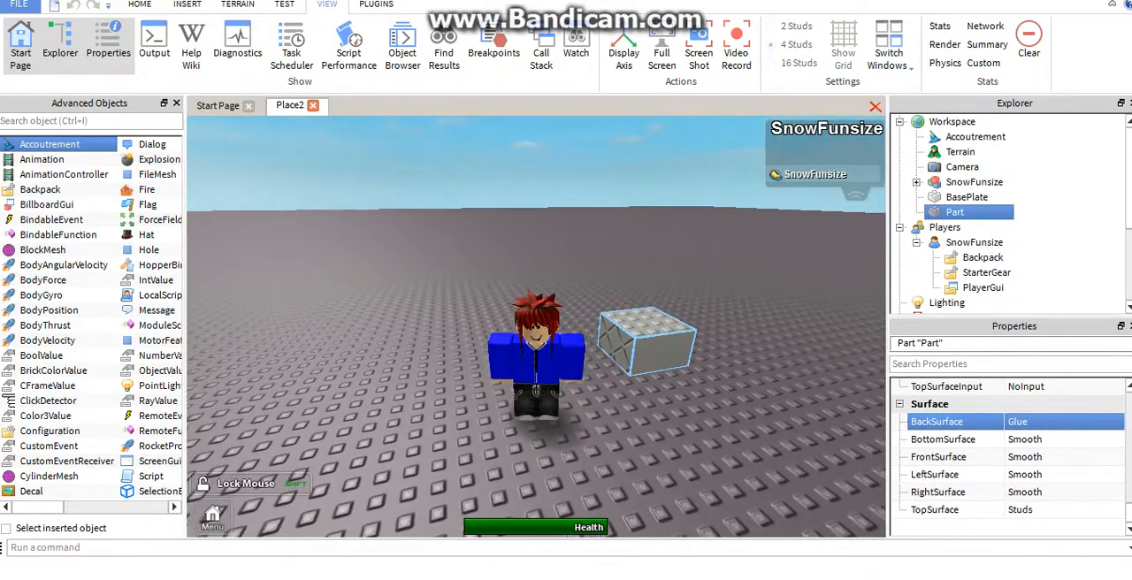
Duplicate the glued block twice and place the second copy on the baseplate, away from the stacked pair
key(ctrl+d)
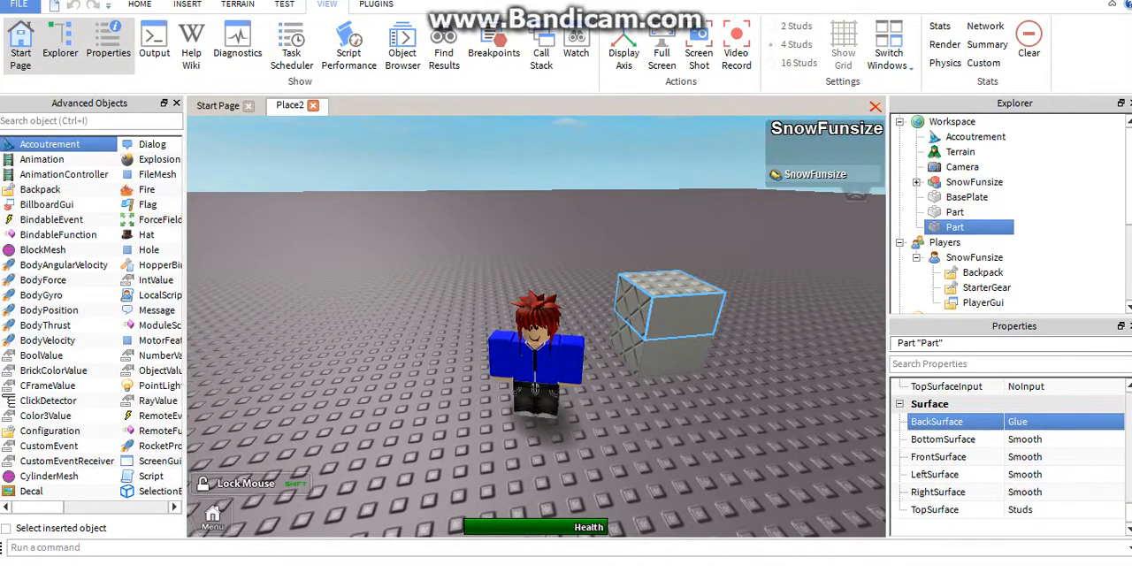
key(ctrl+d)
right_drag(673, 275, 698, 363)
drag(610, 199, 726, 385)
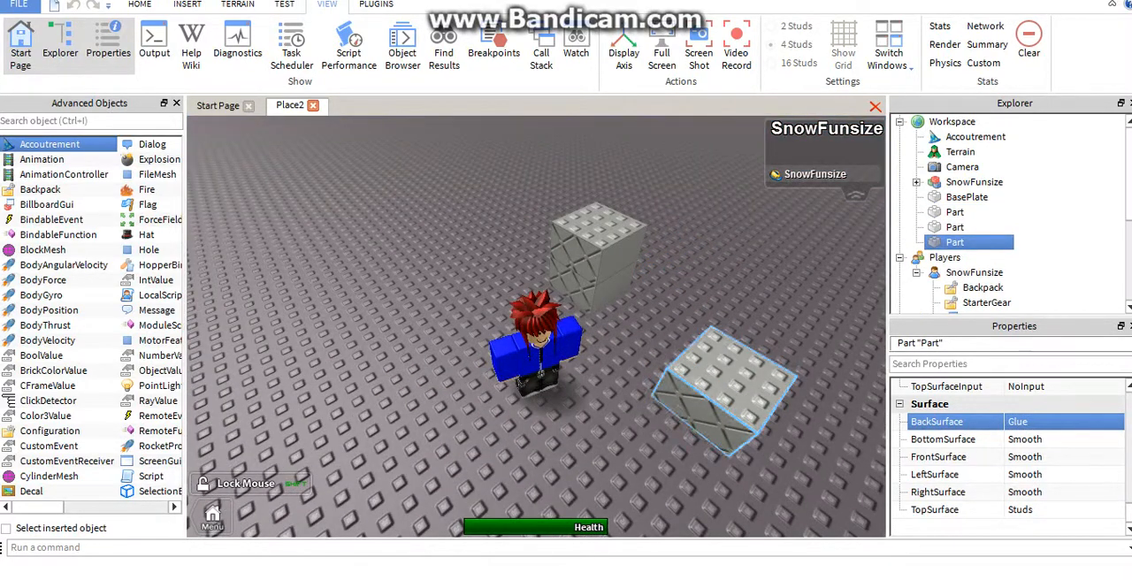
Turn off Anchored for the separate copy of the block
scroll(1017, 458, up, 6)
scroll(1015, 458, up, 6)
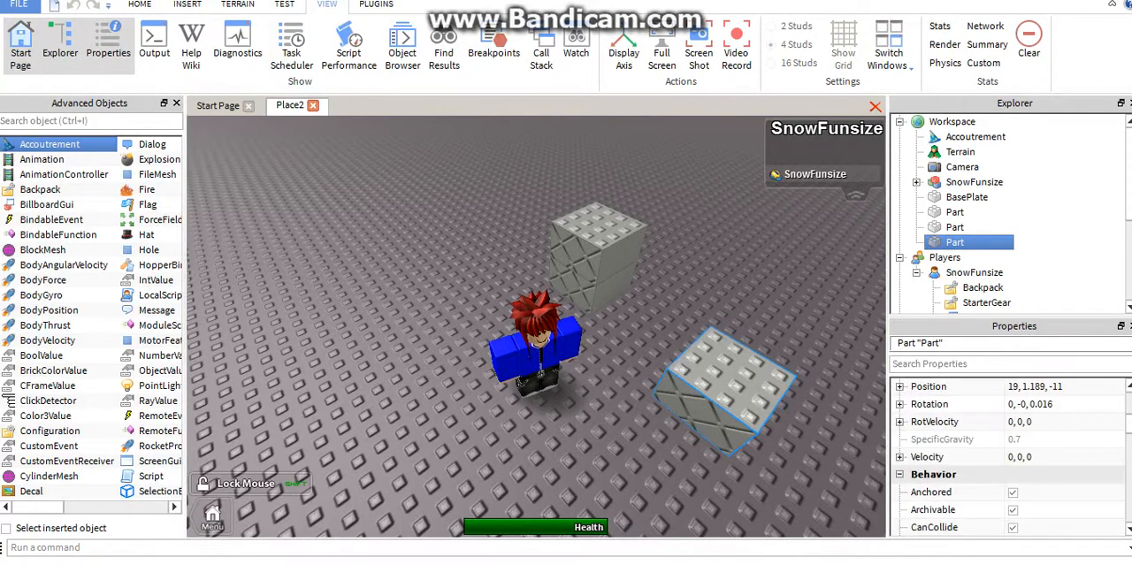
click(1014, 493)
Try to attach the unanchored block high against the glued side of the two-block stack
right_drag(721, 389, 719, 327)
drag(718, 327, 496, 217)
right_drag(496, 216, 495, 239)
drag(495, 213, 485, 257)
right_drag(484, 257, 469, 221)
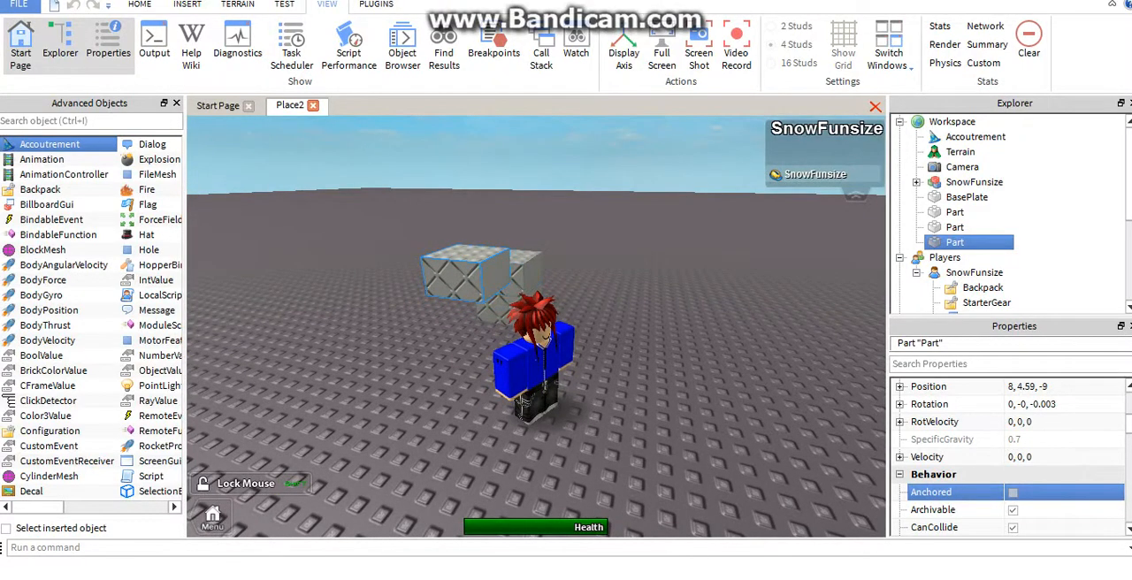
Flip the unanchored block over and try it in other raised positions against the stack
key(w)
right_drag(531, 266, 424, 270)
key(w)
key(d)
key(s)
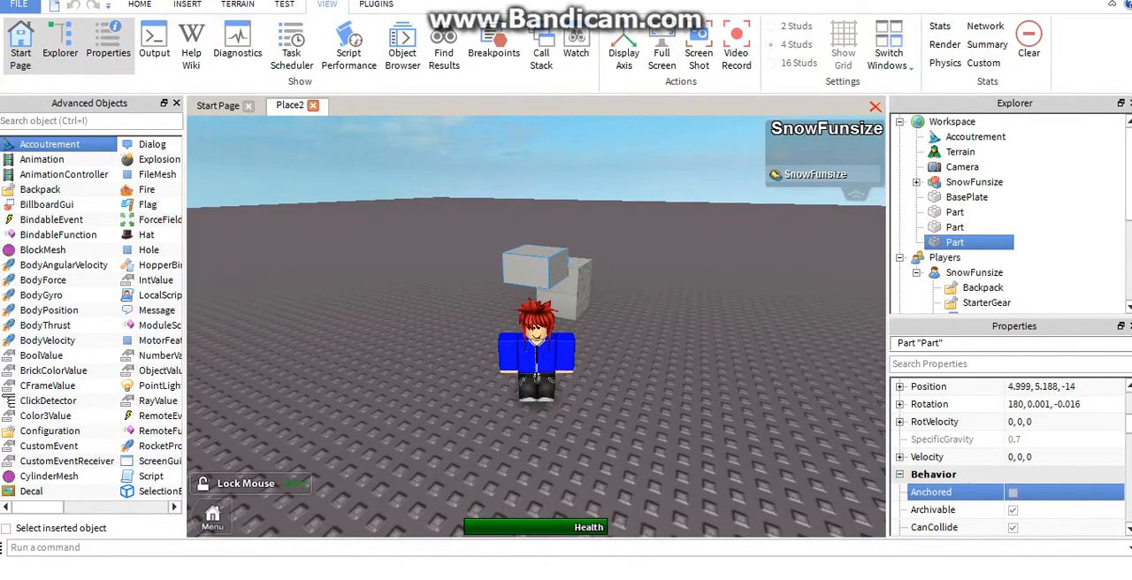
right_drag(477, 265, 588, 230)
key(s)
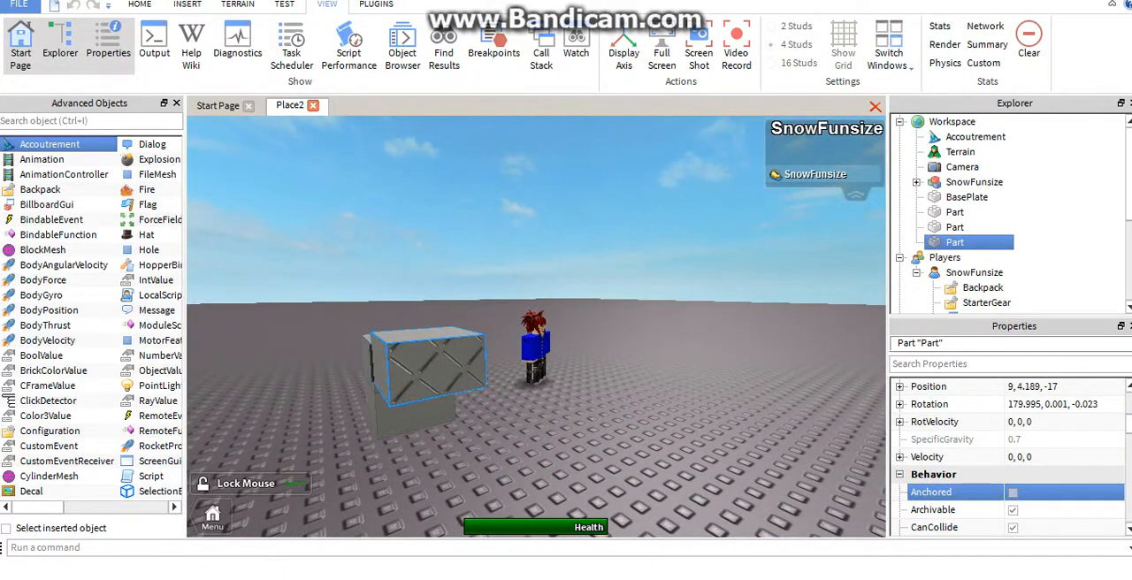
Try the unanchored block on the baseplate and against different sides of the stack
right_drag(531, 305, 469, 329)
drag(469, 329, 419, 357)
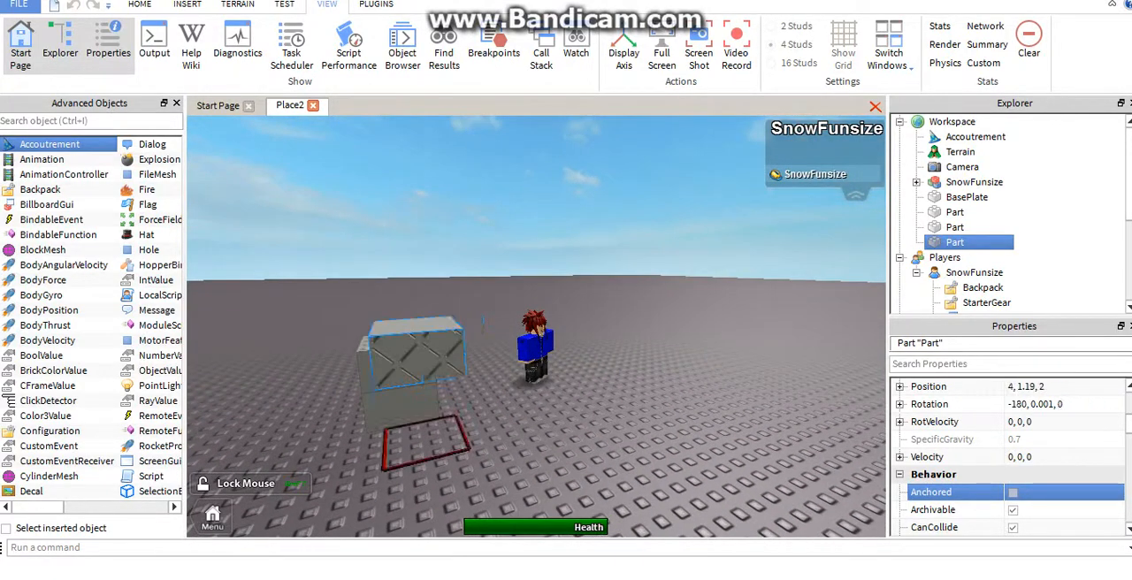
right_drag(496, 337, 423, 342)
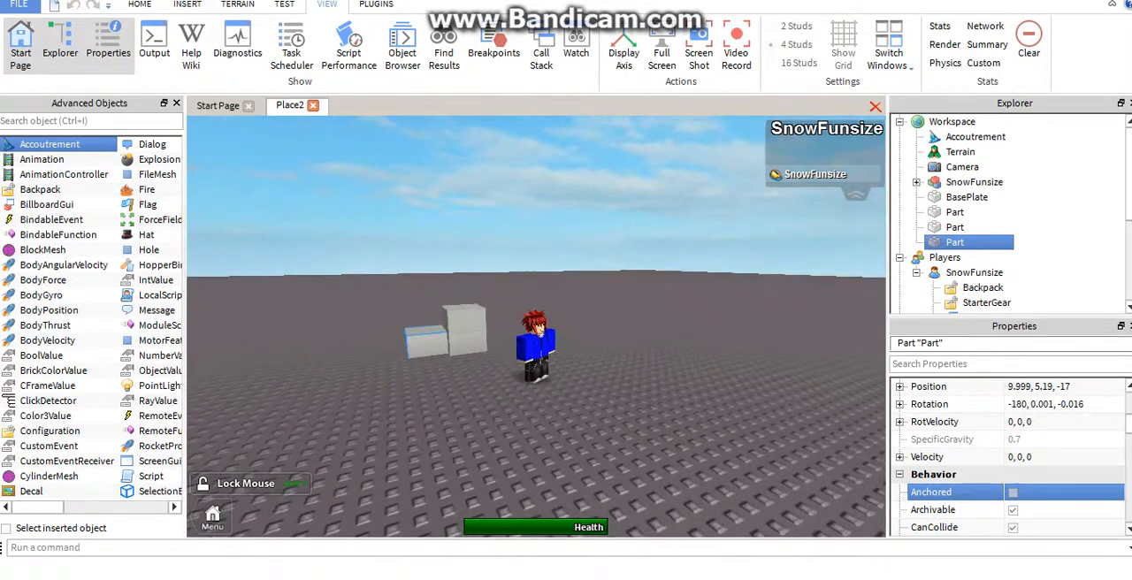
drag(423, 341, 401, 349)
right_drag(401, 349, 363, 376)
mouse_move(482, 329)
mouse_down()
mouse_move(442, 343)
mouse_move(484, 311)
mouse_up()
Move the unanchored block away from the stack and set it down on the baseplate
right_drag(536, 354, 460, 288)
key(w)
key(s)
right_drag(566, 327, 468, 385)
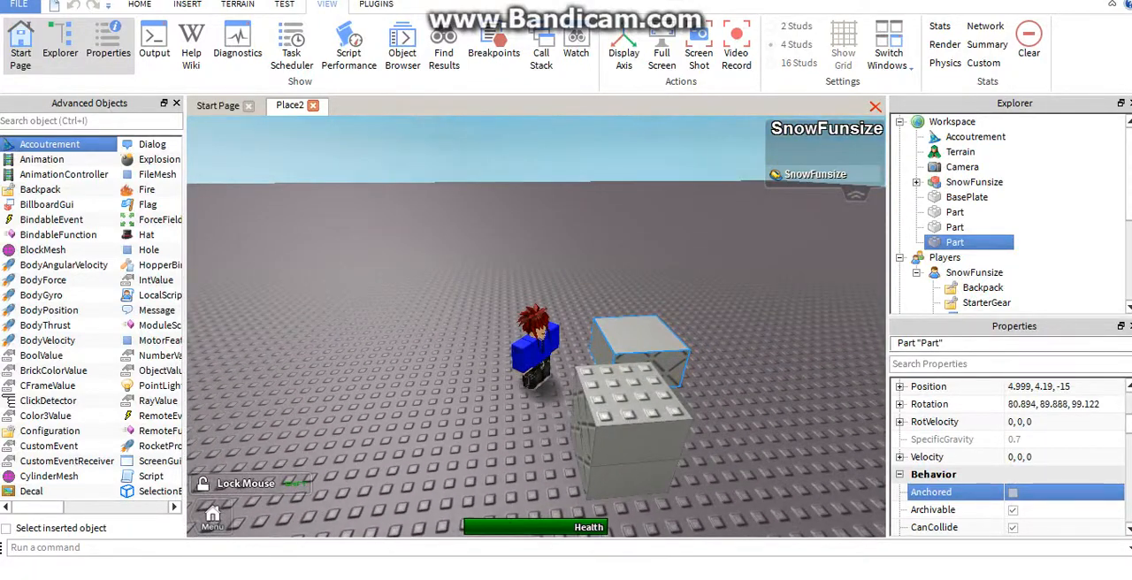
right_drag(642, 341, 690, 365)
drag(690, 365, 771, 422)
Set the unanchored block's back surface to Universal
scroll(1062, 509, down, 2)
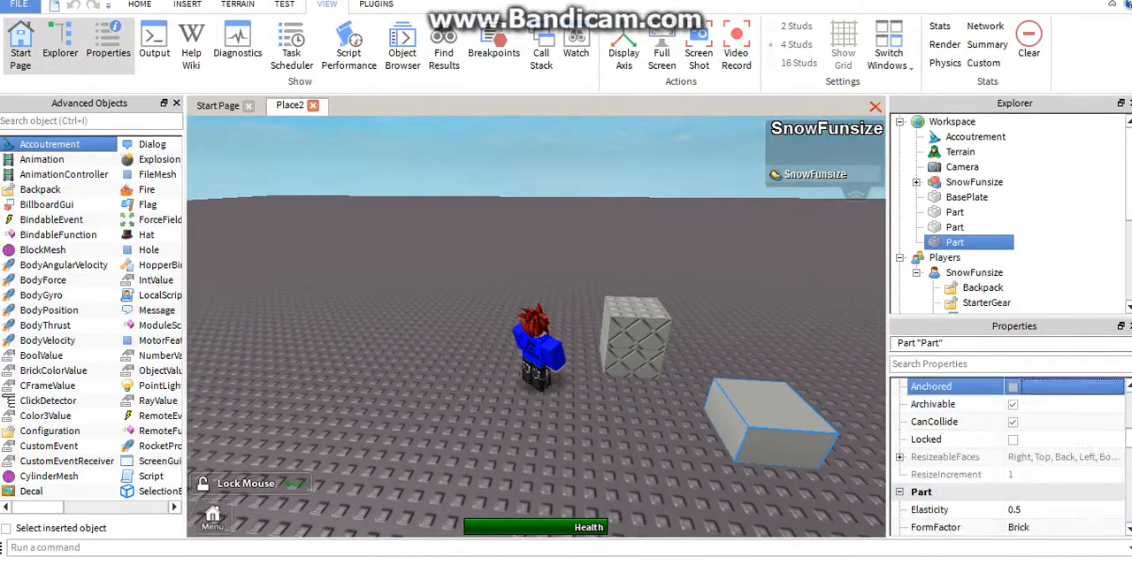
scroll(1008, 442, down, 8)
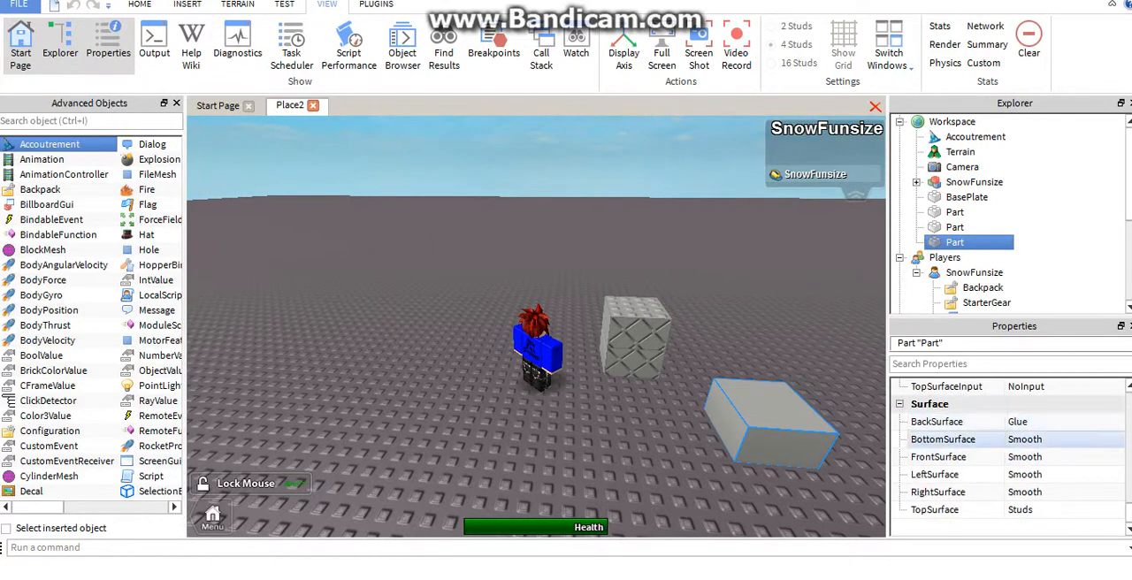
click(1053, 423)
click(1061, 423)
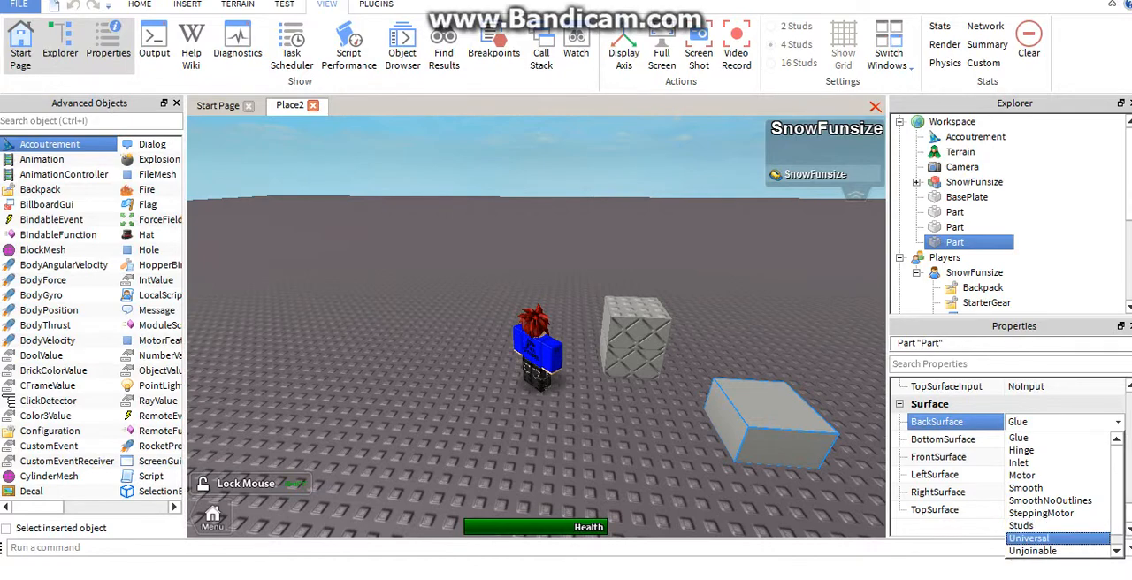
click(1053, 538)
Change the unanchored block's back surface to Weld
click(1061, 423)
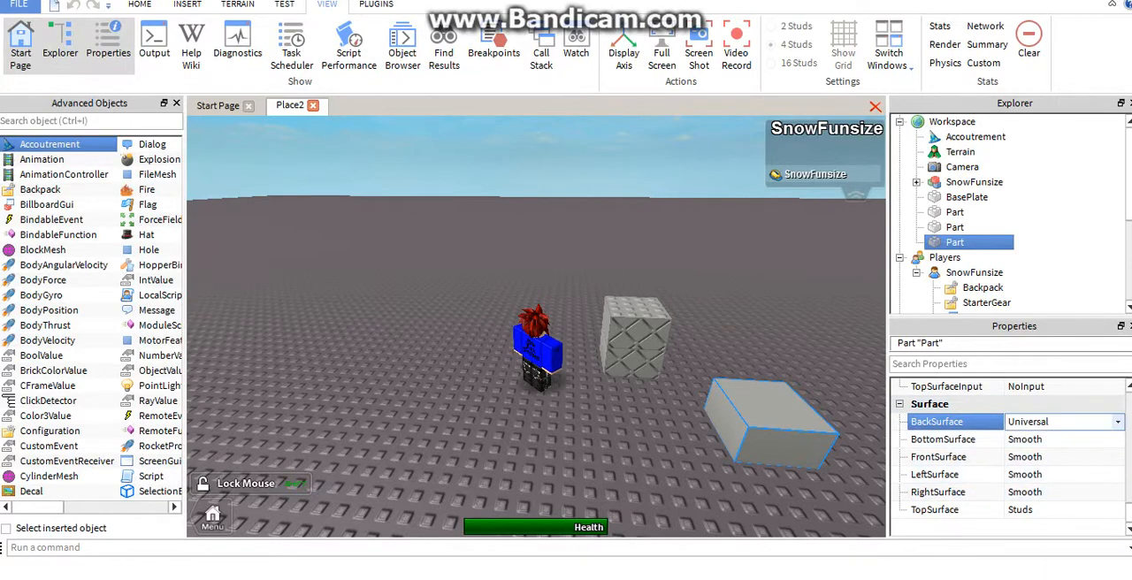
click(1062, 422)
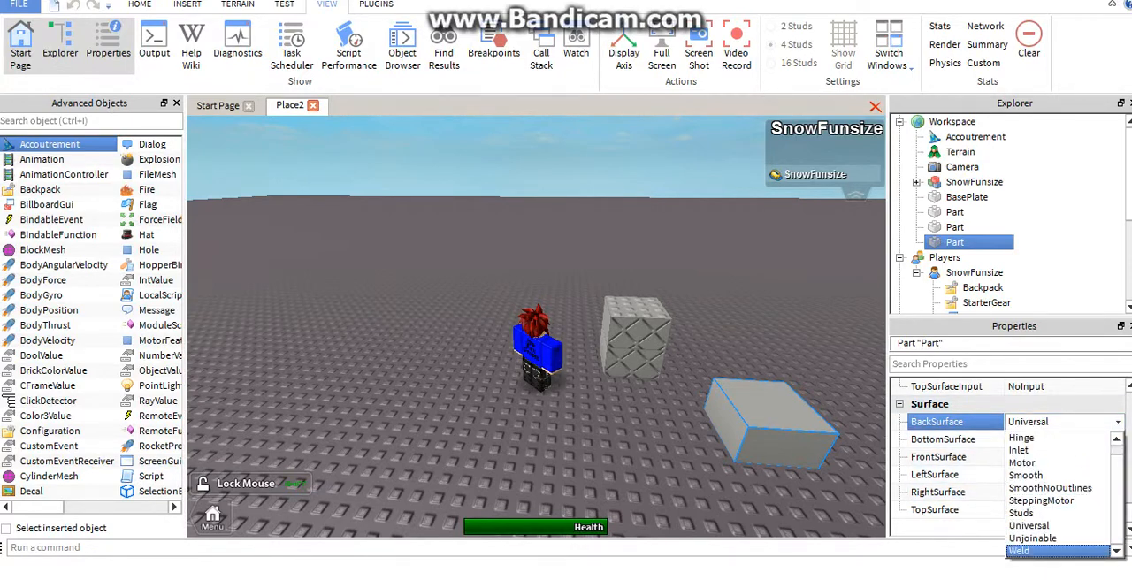
click(1057, 550)
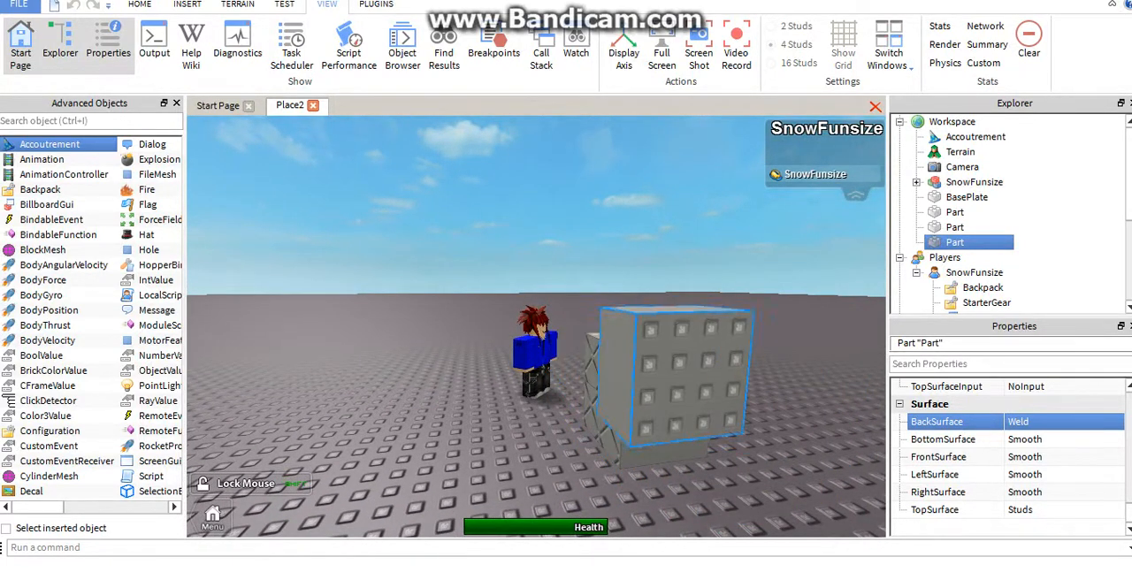
Try the weld-surfaced block in raised positions against the stack, and set it down on the baseplate beside it
mouse_move(681, 381)
mouse_down()
mouse_move(690, 396)
mouse_move(748, 380)
mouse_move(690, 396)
mouse_up()
right_drag(690, 397, 741, 412)
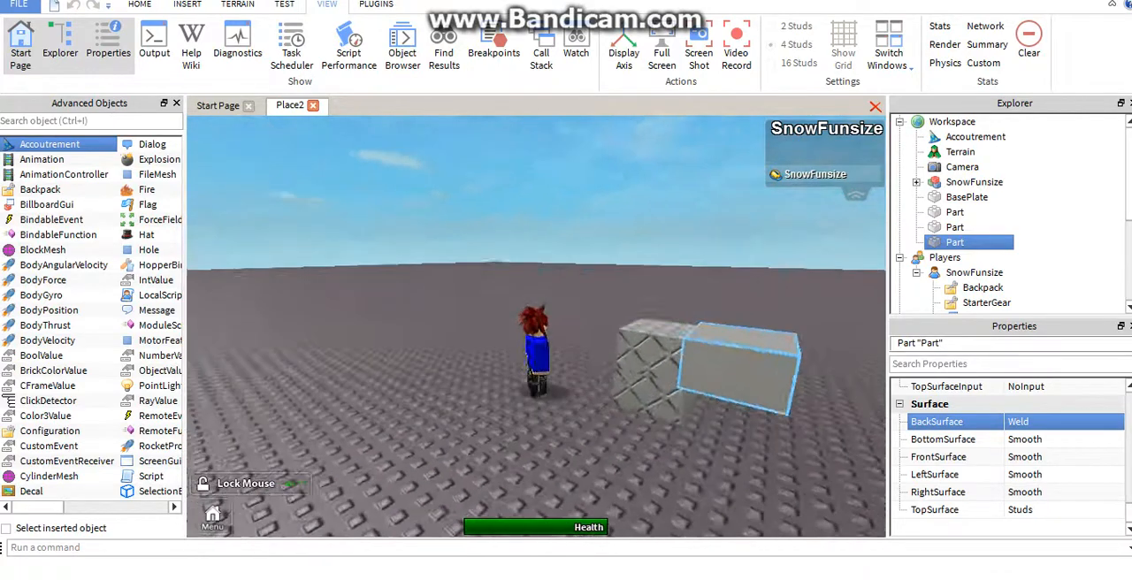
key(w)
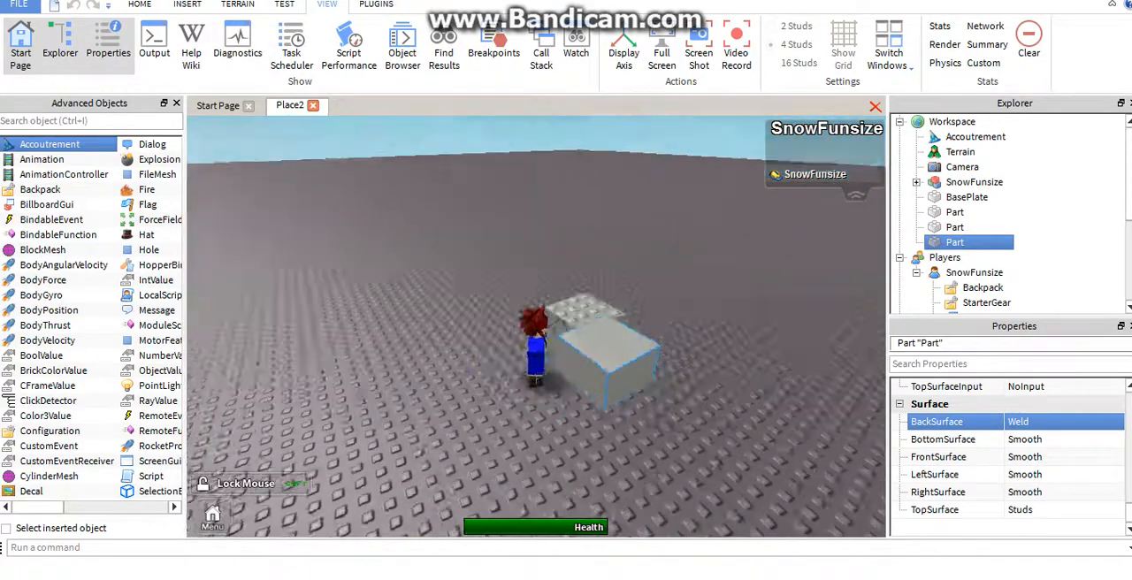
right_drag(672, 371, 741, 396)
Change the unanchored block's back surface to Hinge
click(1062, 422)
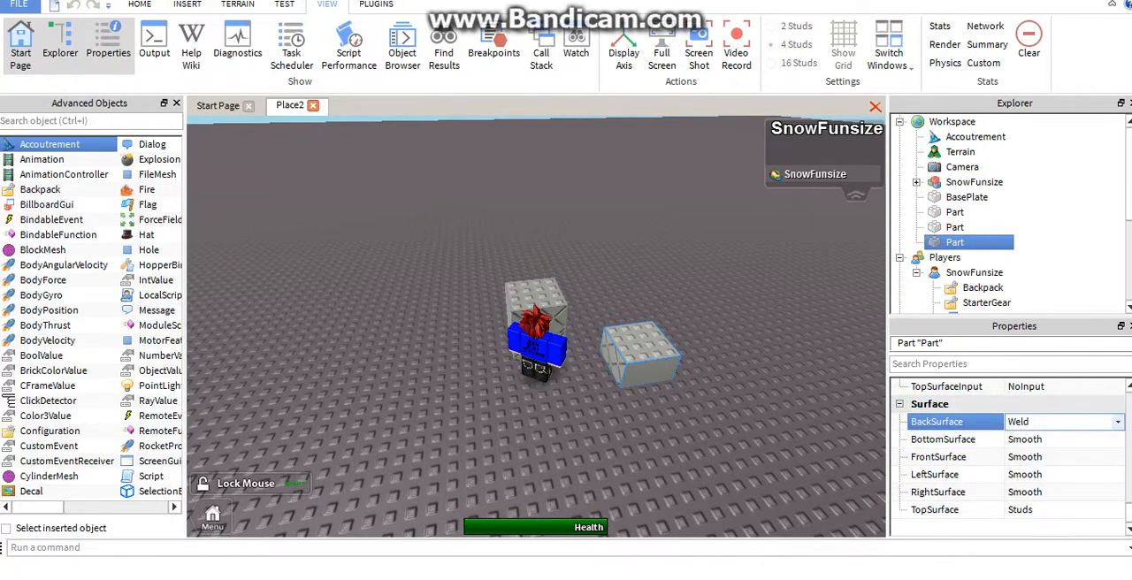
click(1033, 541)
click(1061, 422)
click(1027, 452)
Try the hinged block against the stack and move it back onto the baseplate
right_drag(699, 371, 646, 403)
key(a)
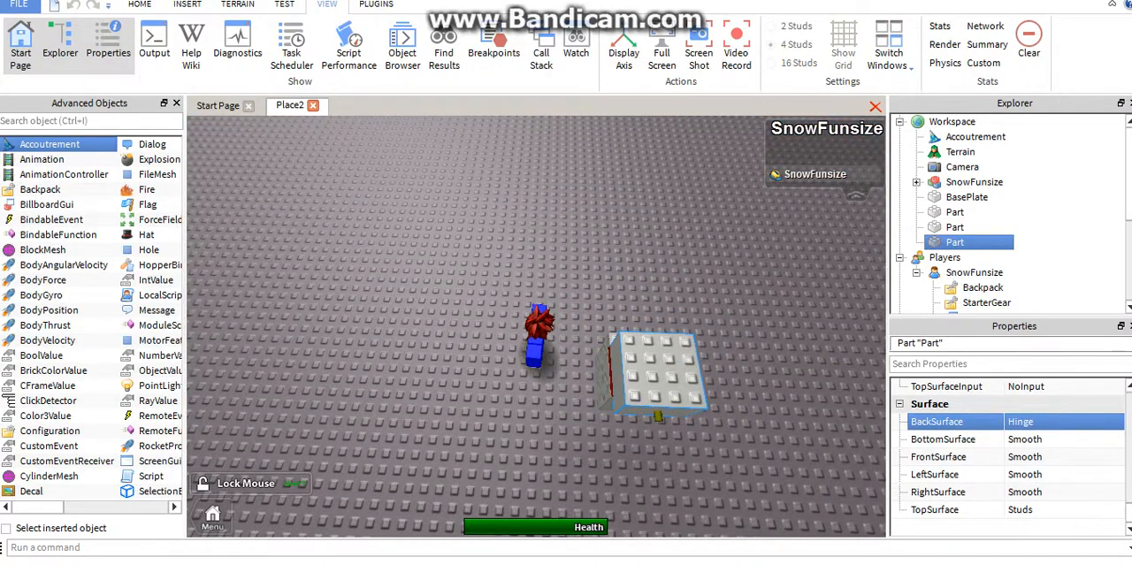
right_drag(584, 381, 673, 367)
Set the top surface of the stack's upper block to Weld
click(625, 311)
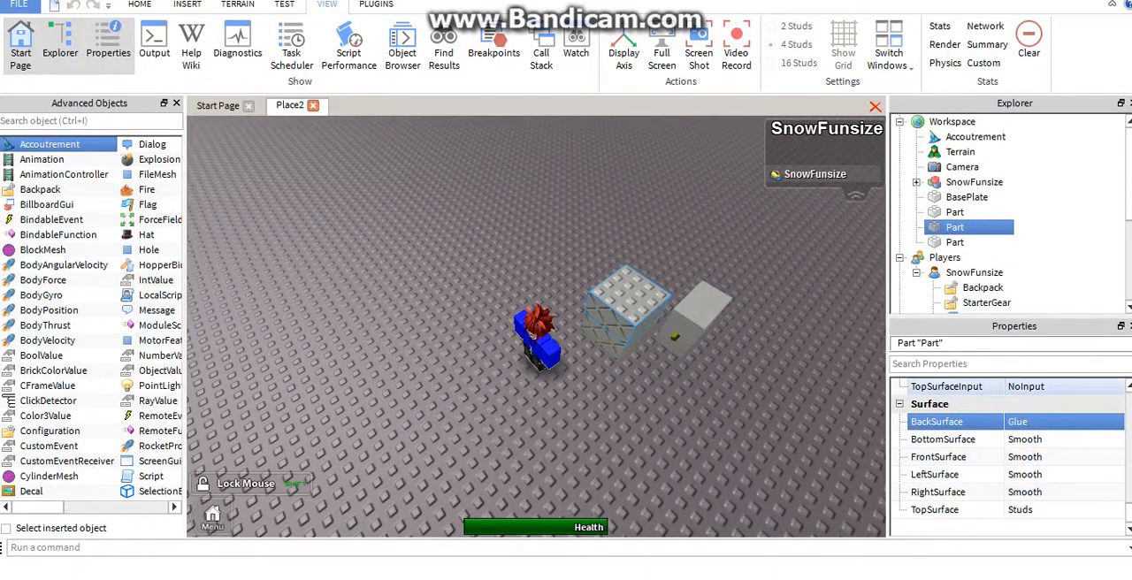
click(1054, 510)
click(1054, 511)
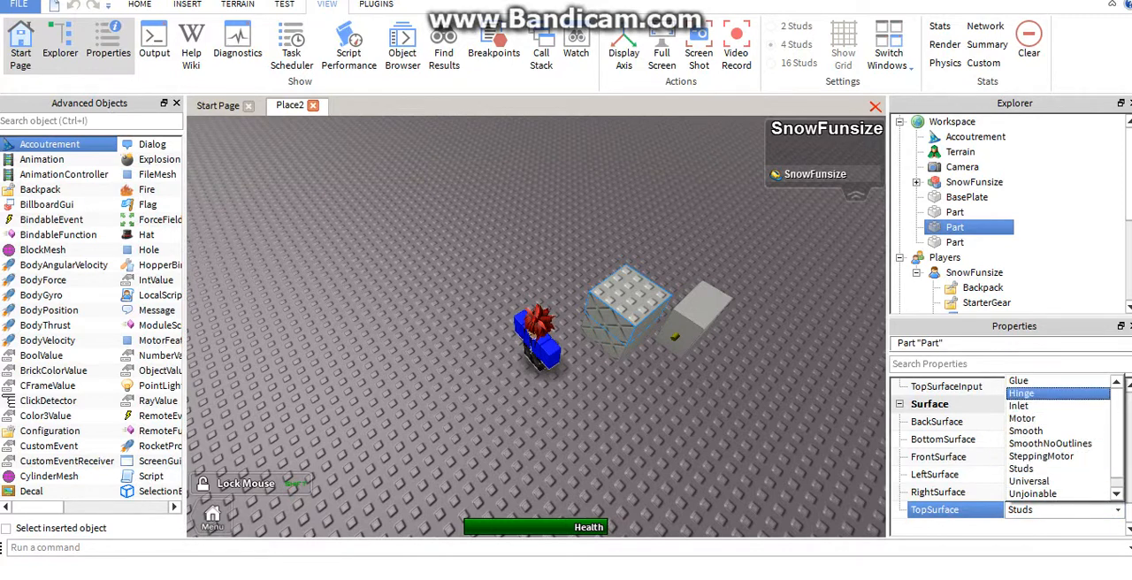
scroll(1055, 465, down, 1)
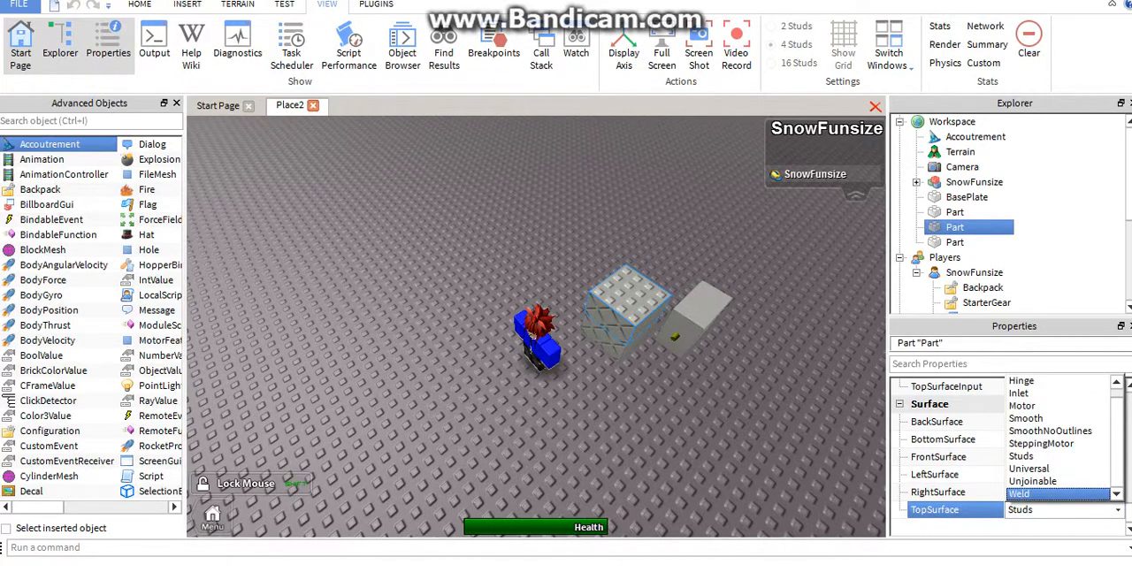
click(1054, 495)
Move the hinged block around the stack and place it overhanging on the stack's welded top
click(699, 305)
right_drag(699, 305, 770, 305)
drag(594, 259, 697, 266)
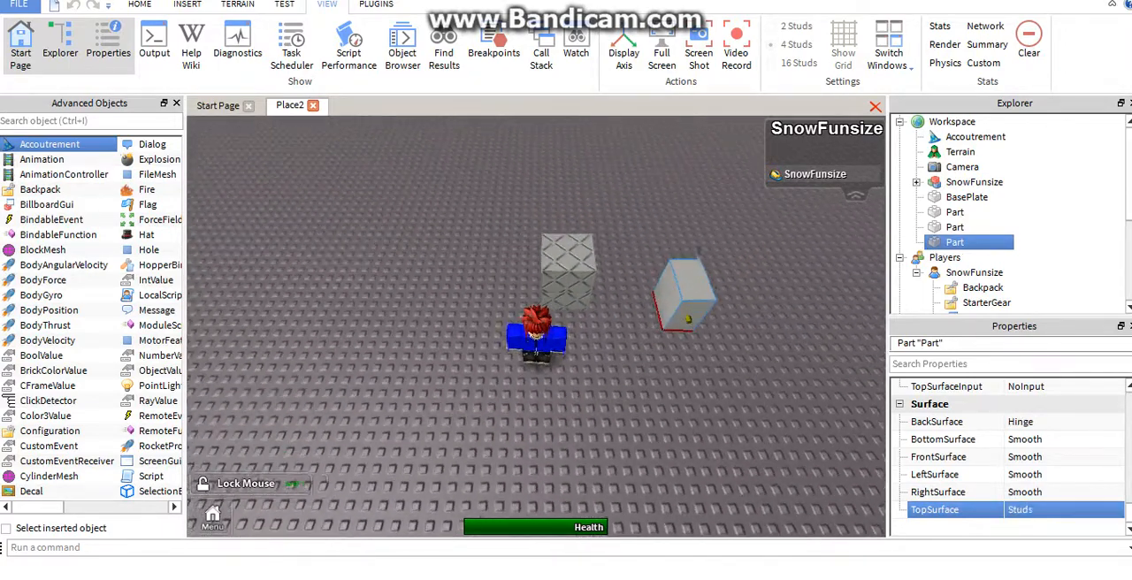
mouse_move(703, 303)
mouse_down()
mouse_move(659, 284)
mouse_move(681, 305)
mouse_up()
key(Left)
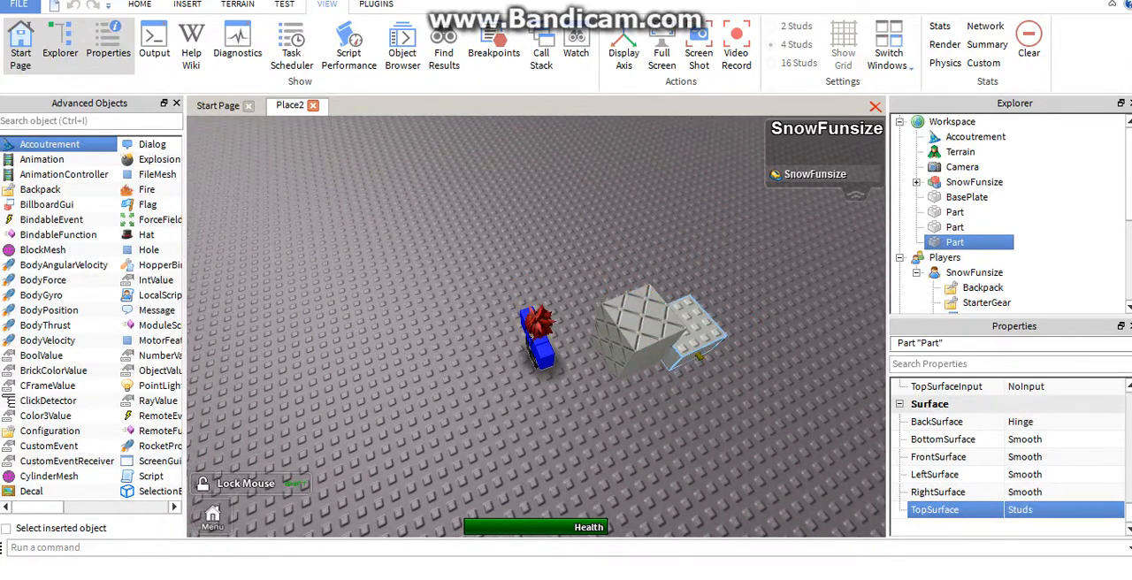
right_drag(682, 306, 622, 297)
Add a copy of the welded-top block and attach it to the hinge side of the overhanging block
key(ctrl+d)
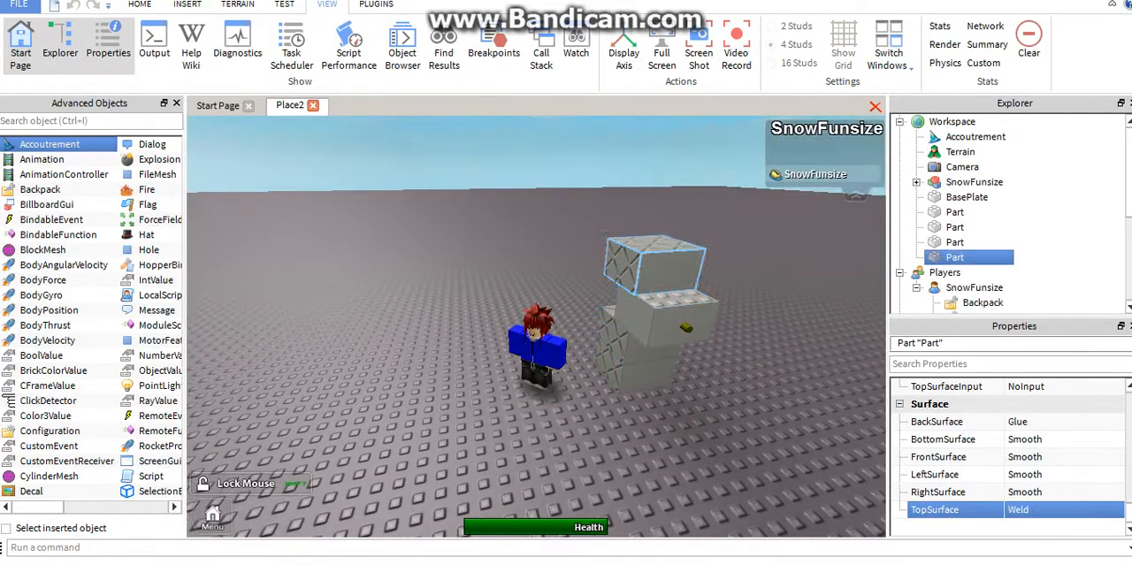
drag(661, 265, 714, 332)
key(w)
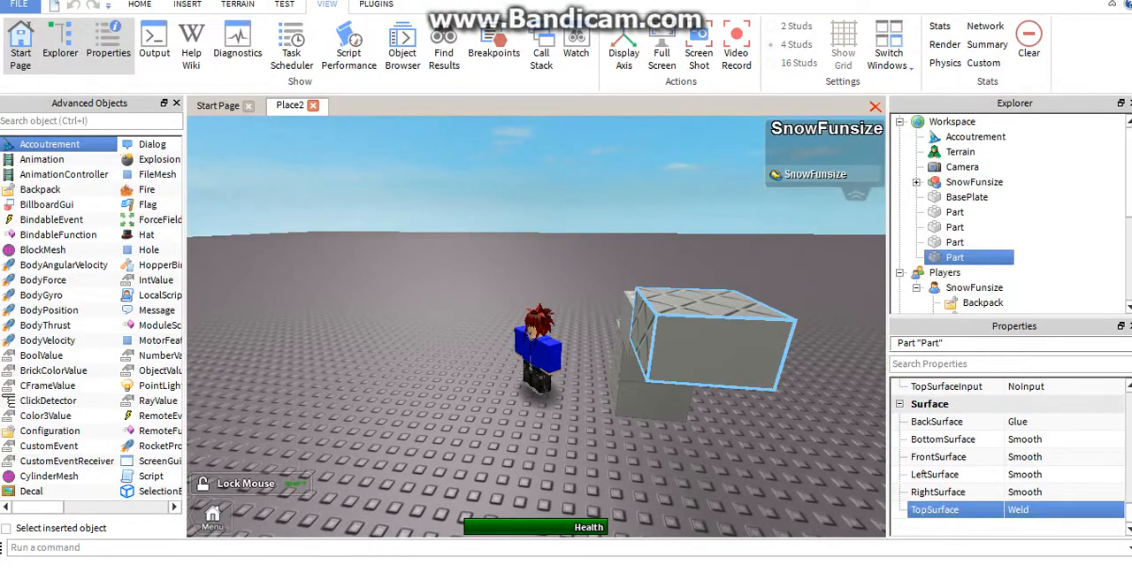
Walk and jump the character against the attached copy to test how the hinge connection reacts
key(s)
key(d)
key(space)
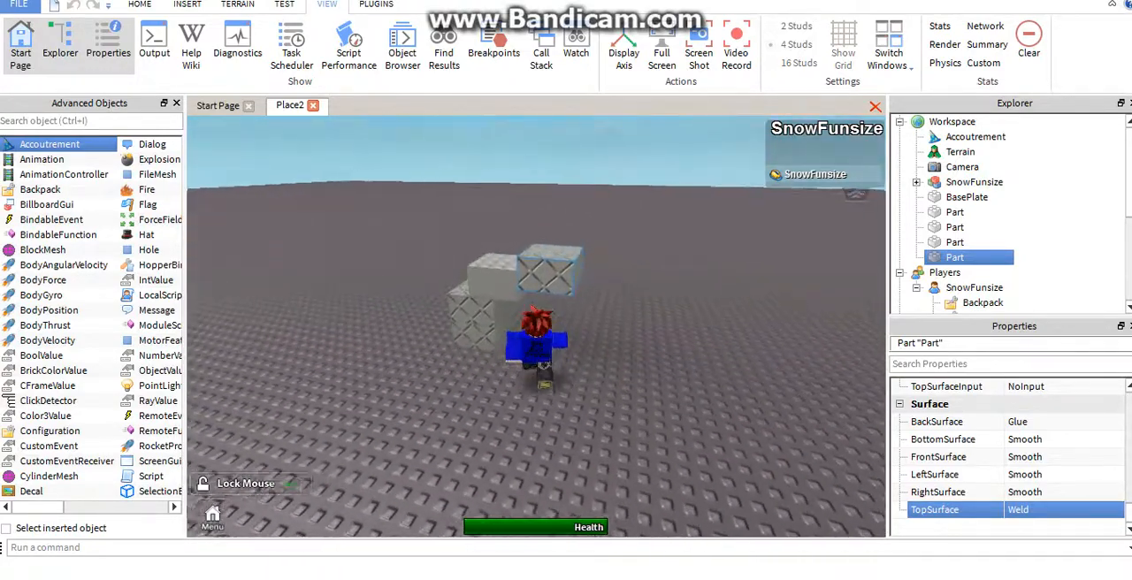
key(space)
right_drag(679, 352, 620, 332)
key(s)
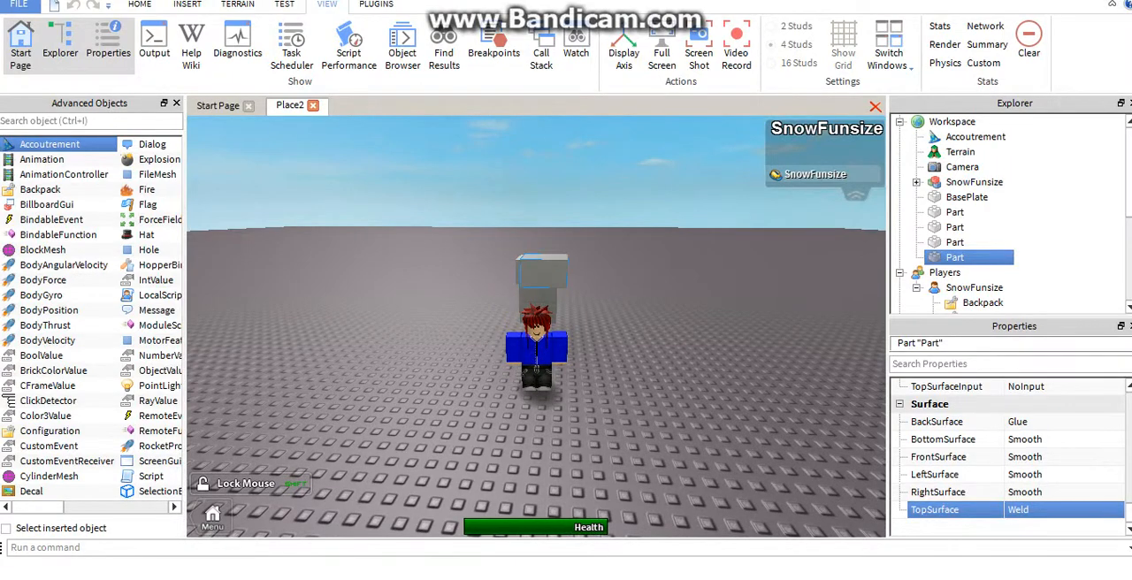
key(w)
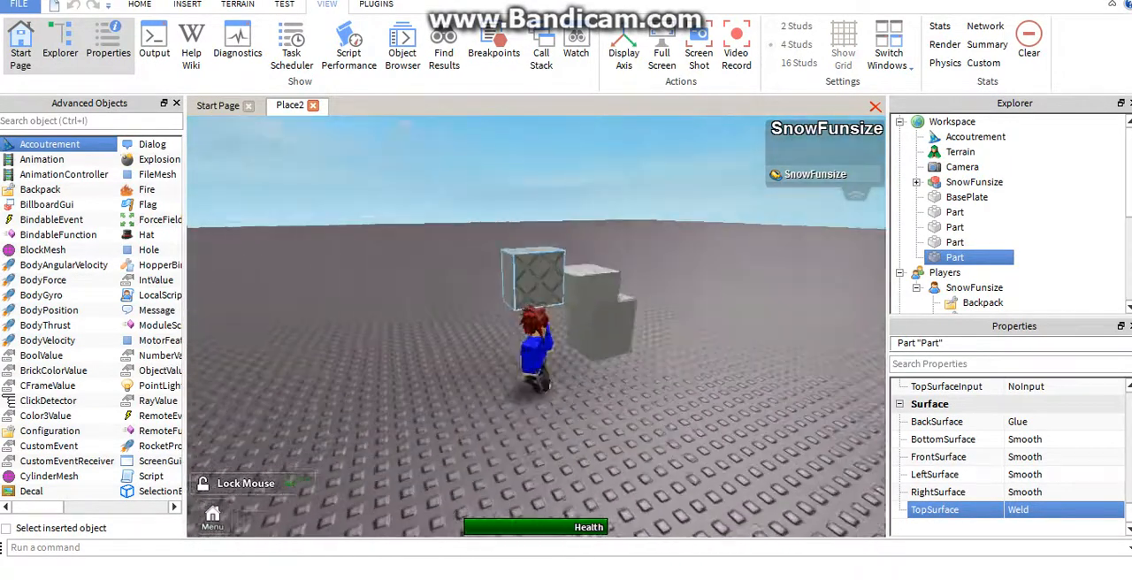
key(space)
right_drag(620, 332, 461, 323)
key(s)
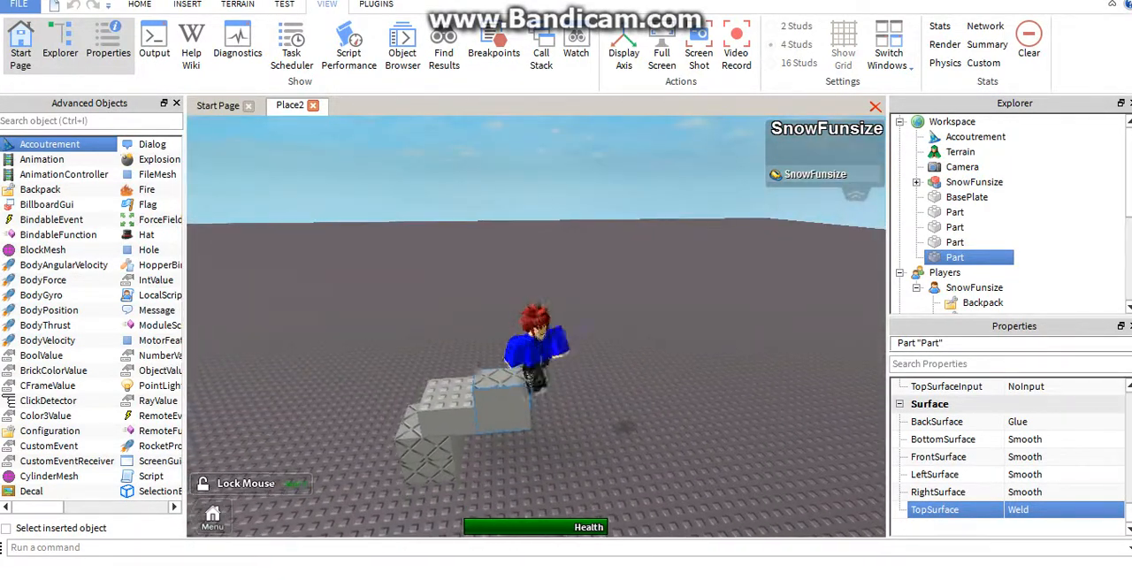
Paste another copy of the block, and delete both it and the copy attached at the hinge
key(ctrl+v)
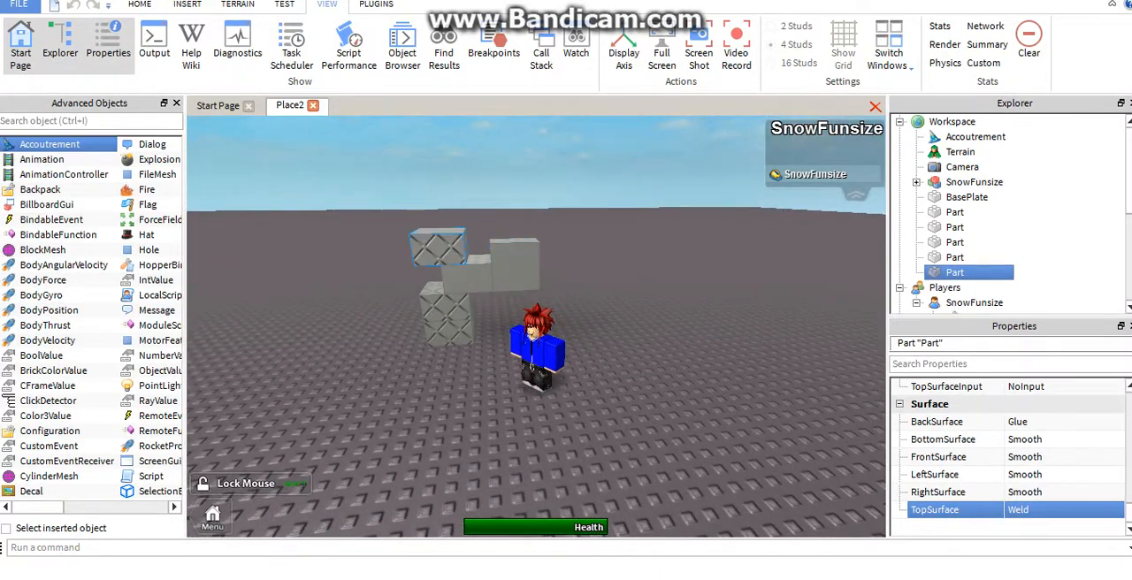
key(Delete)
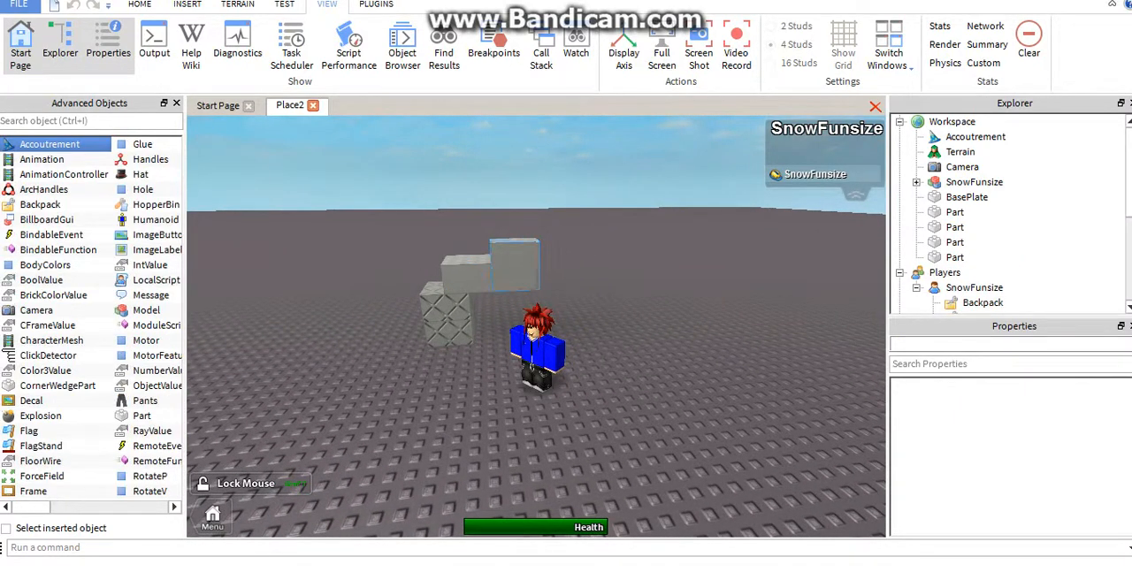
click(515, 266)
key(Delete)
Set the back surface of the hinged block on top of the stack to Inlet
key(a)
right_drag(597, 273, 496, 272)
click(598, 274)
scroll(1031, 457, down, 15)
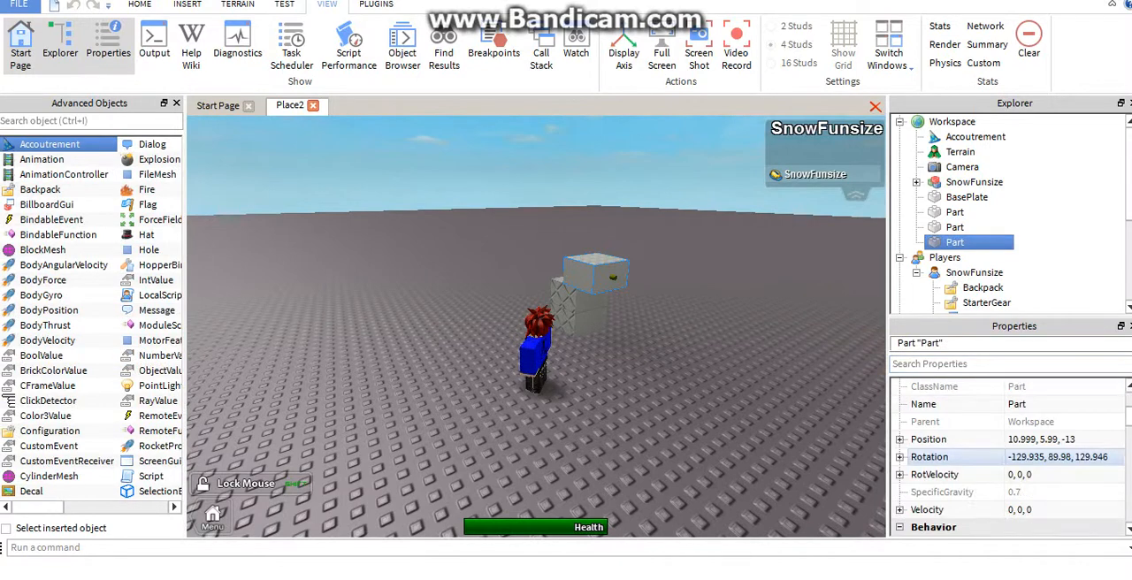
click(1031, 510)
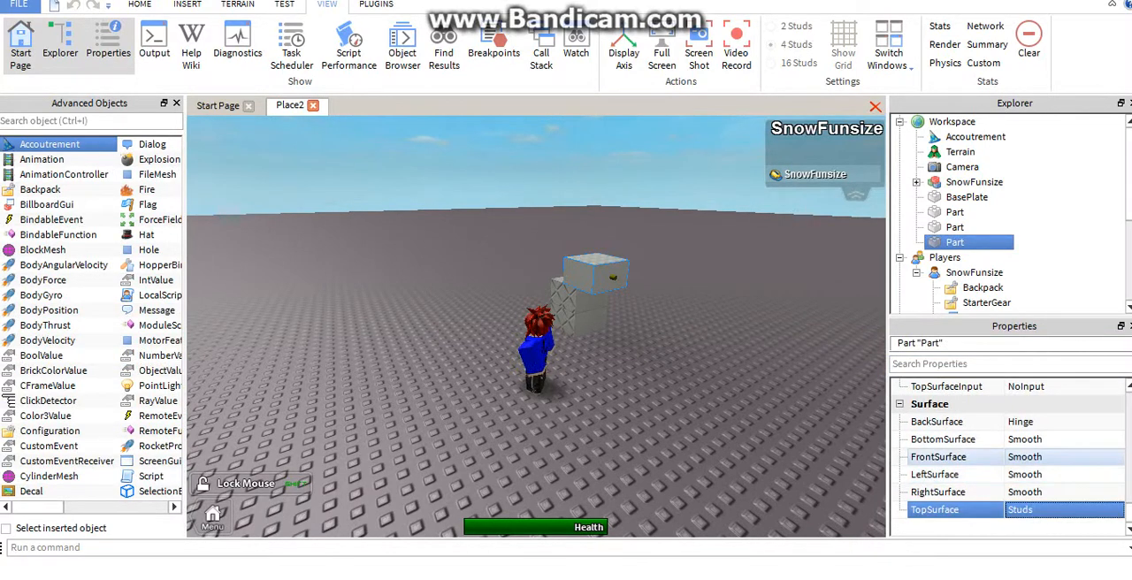
click(1062, 422)
click(1062, 422)
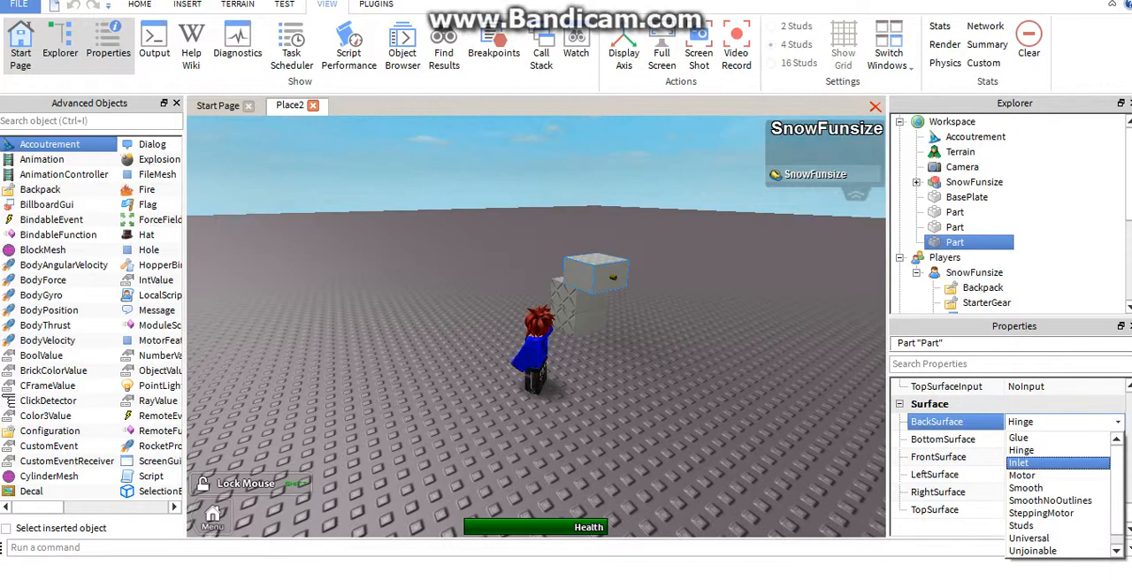
click(1019, 462)
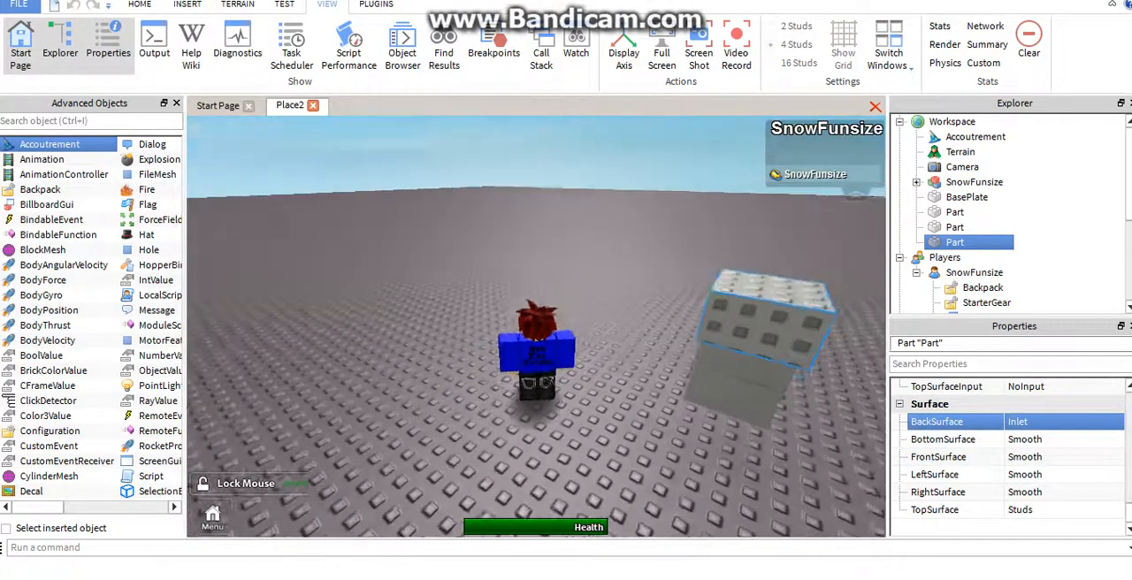
Duplicate the inlet block and place the copy on the baseplate near the stack
key(w)
key(s)
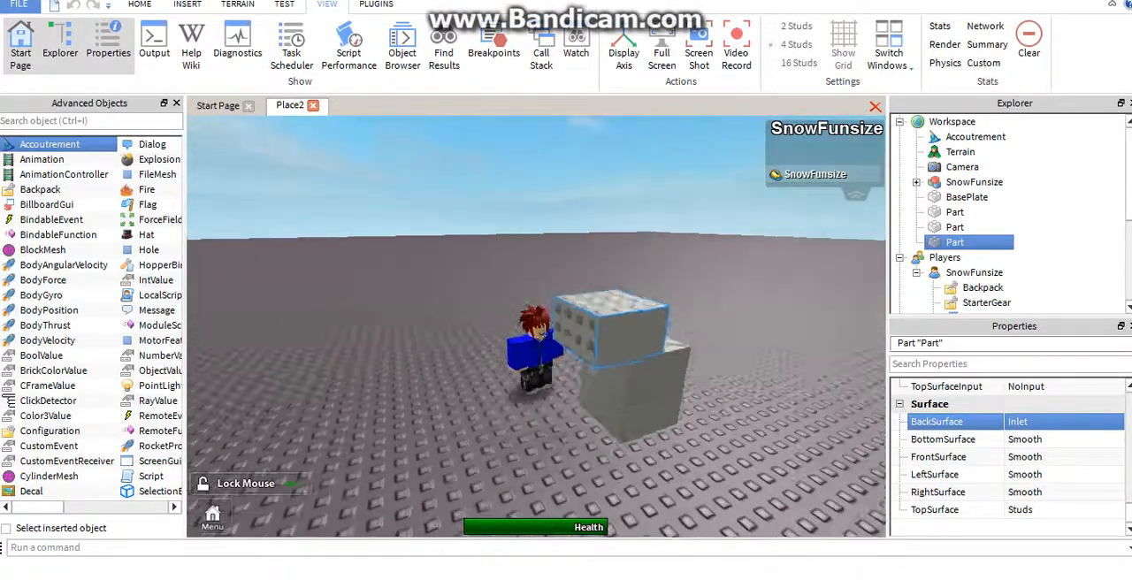
right_drag(752, 380, 749, 421)
key(ctrl+d)
drag(500, 184, 599, 285)
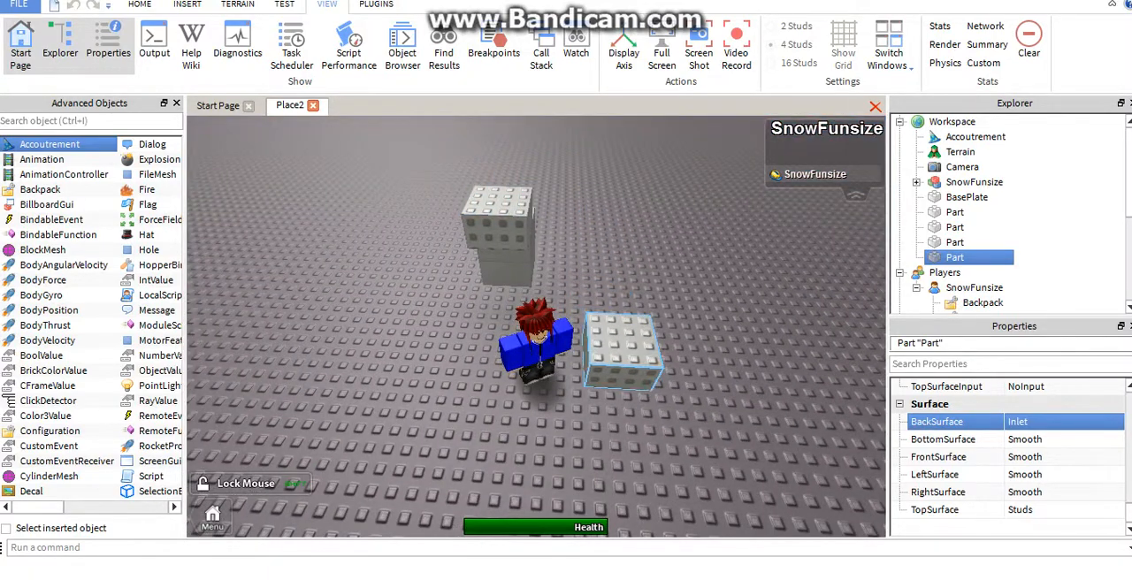
Turn the copy and attach it to the inlet side of the overhanging block, checking the joint from several sides
right_drag(630, 296, 638, 287)
key(space)
right_drag(557, 332, 734, 257)
key(Left)
drag(526, 264, 476, 288)
key(Page_Down)
key(Right)
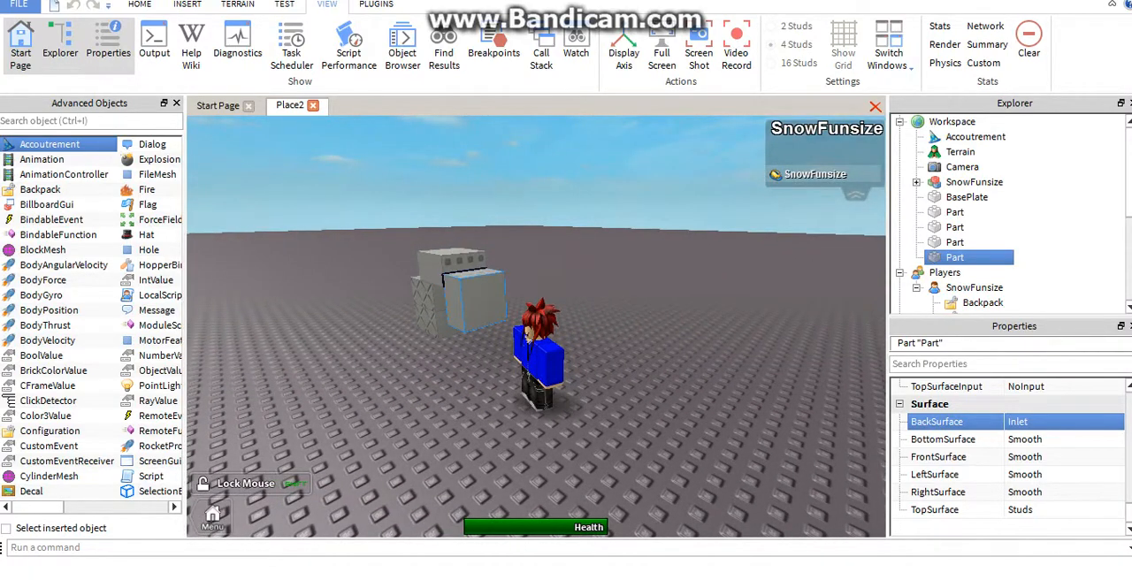
key(w)
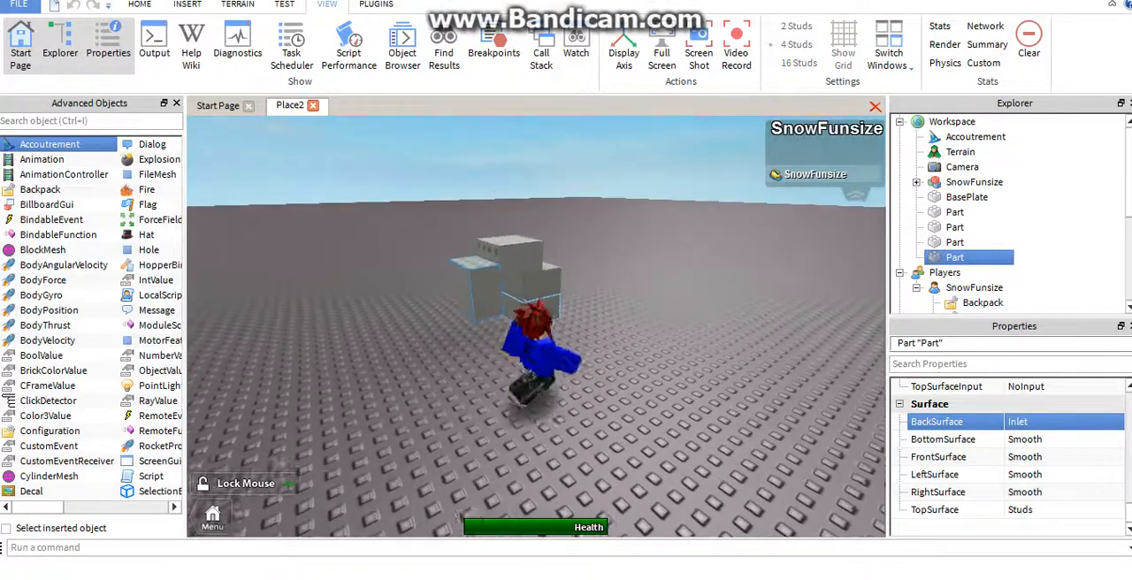
key(w)
drag(349, 341, 364, 305)
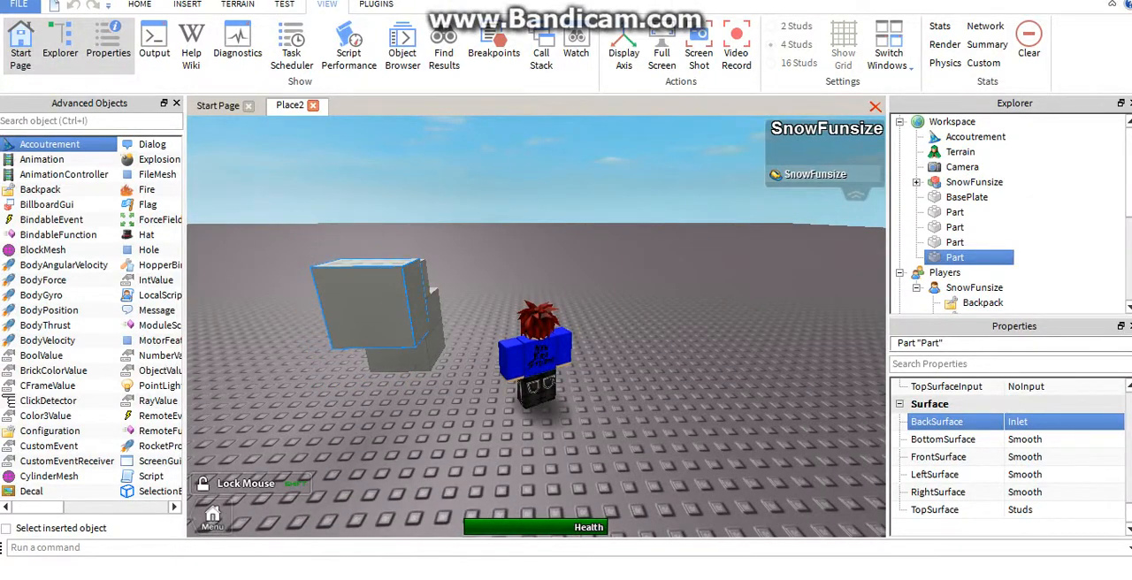
key(s)
Set the back surface of the overhanging block between the stack and the copy to Motor
click(949, 386)
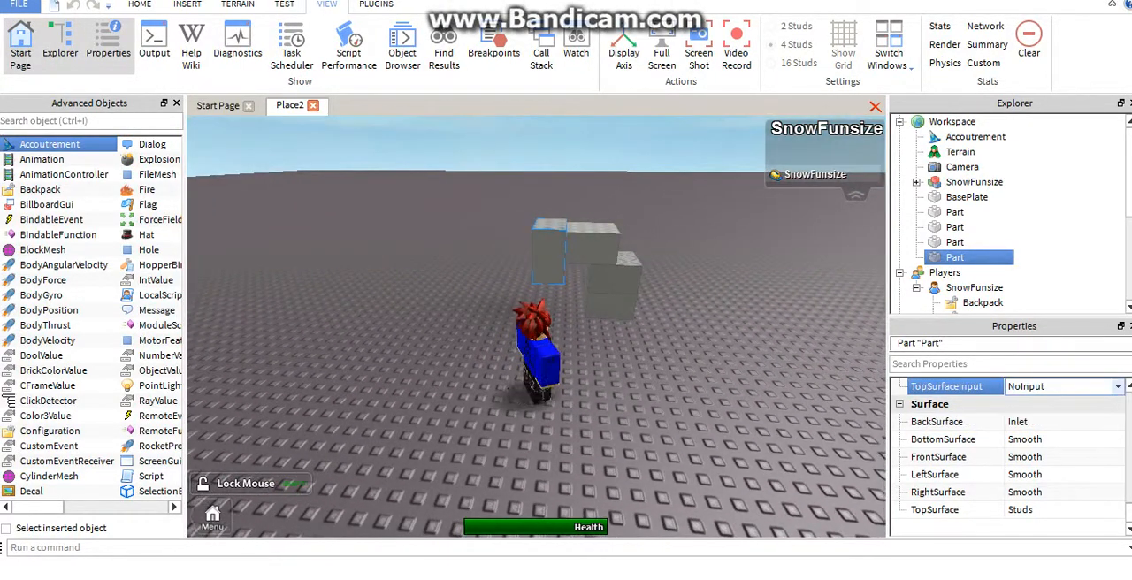
click(593, 244)
click(1061, 422)
click(1061, 422)
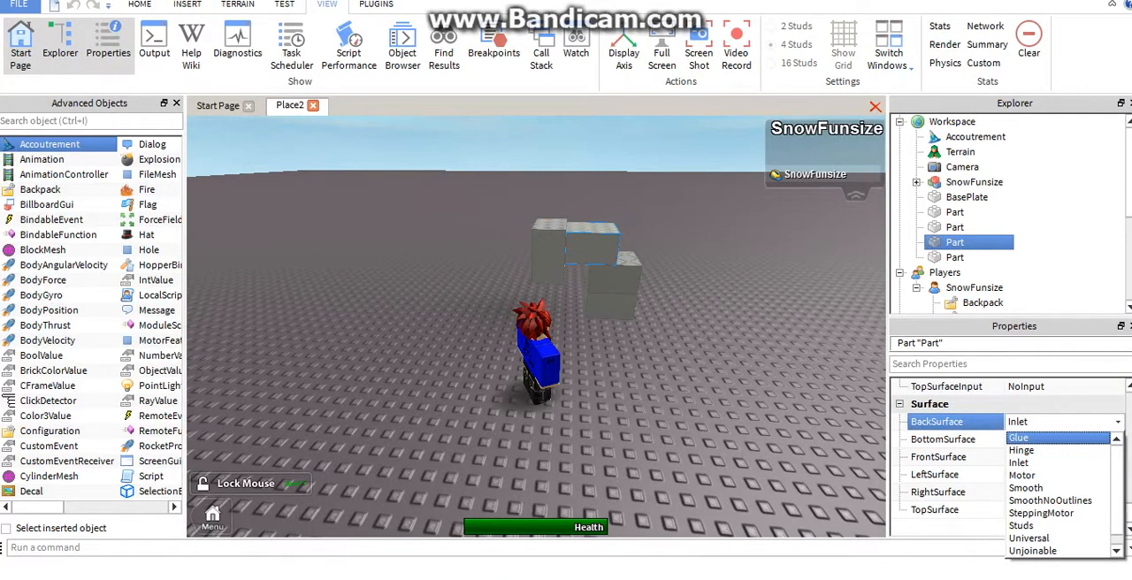
click(1023, 476)
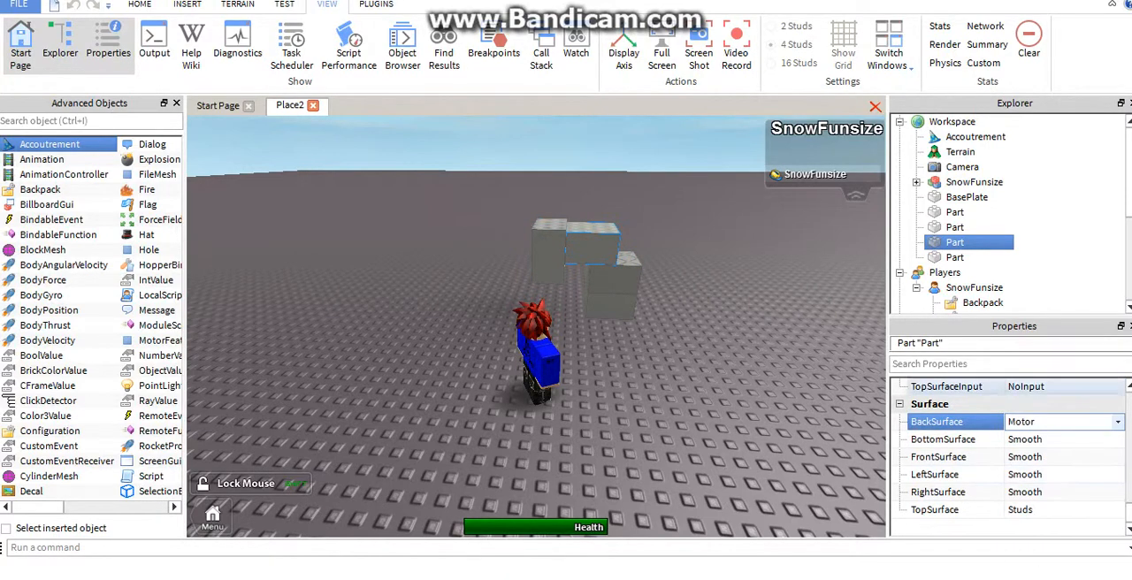
Examine the motor joint from several sides, selecting the attached copy and the overhanging block to compare their back surfaces
key(w)
click(384, 289)
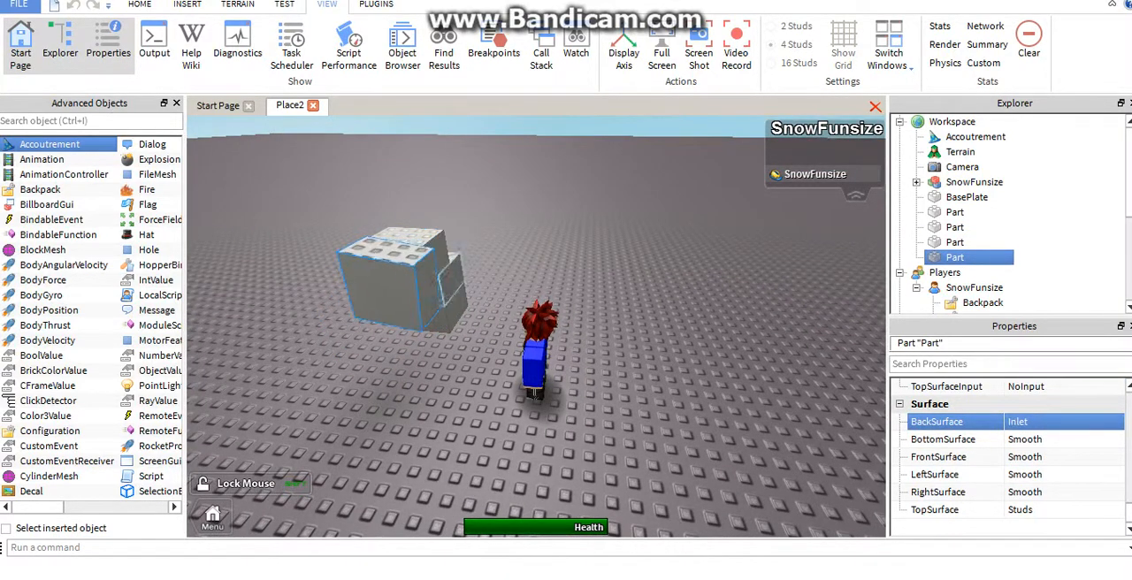
key(a)
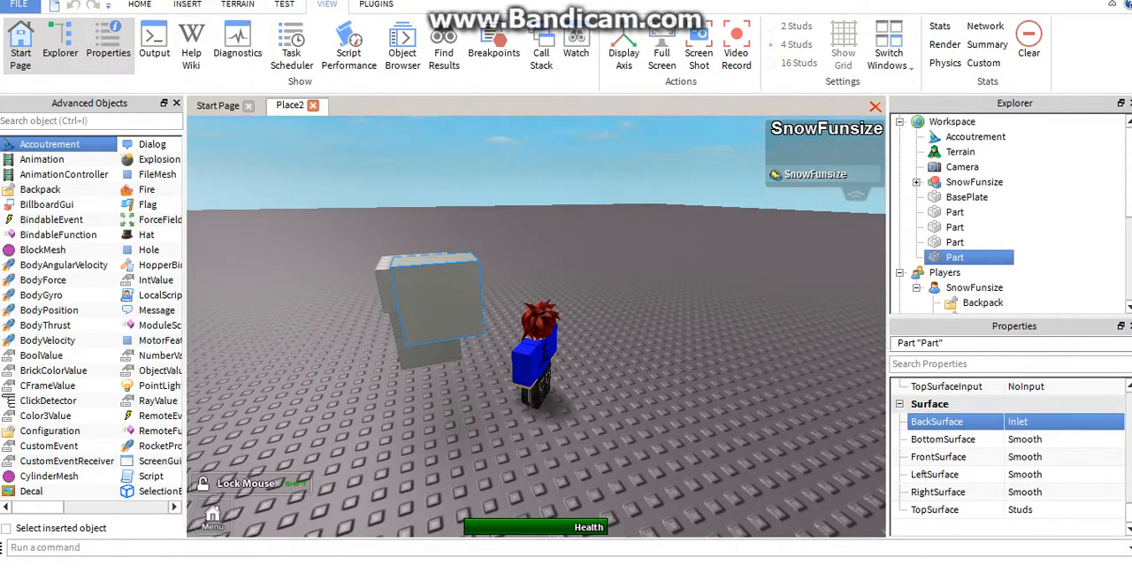
key(w)
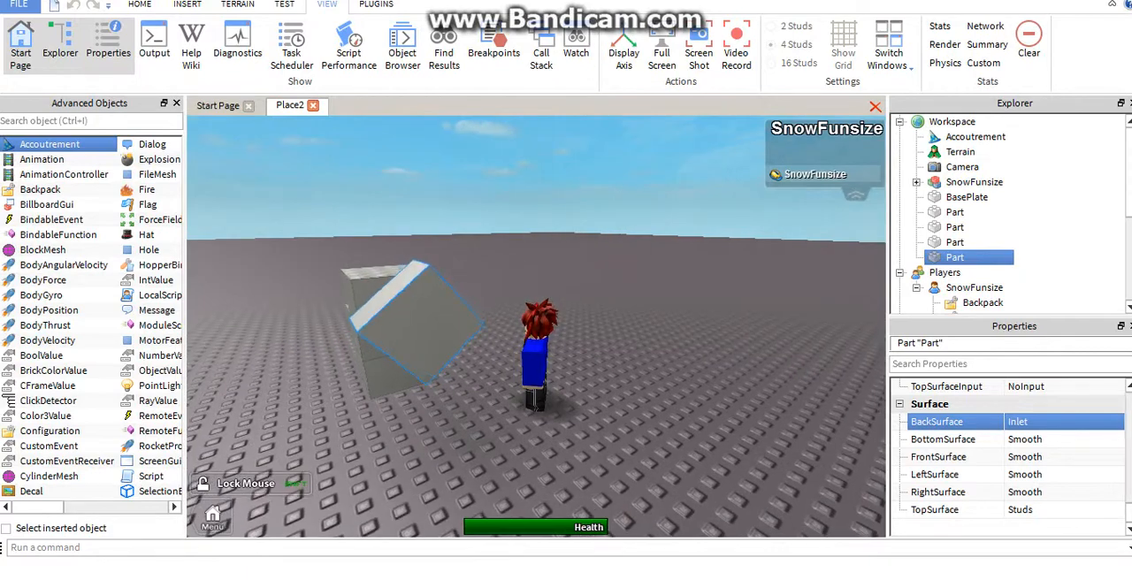
scroll(1009, 443, up, 1)
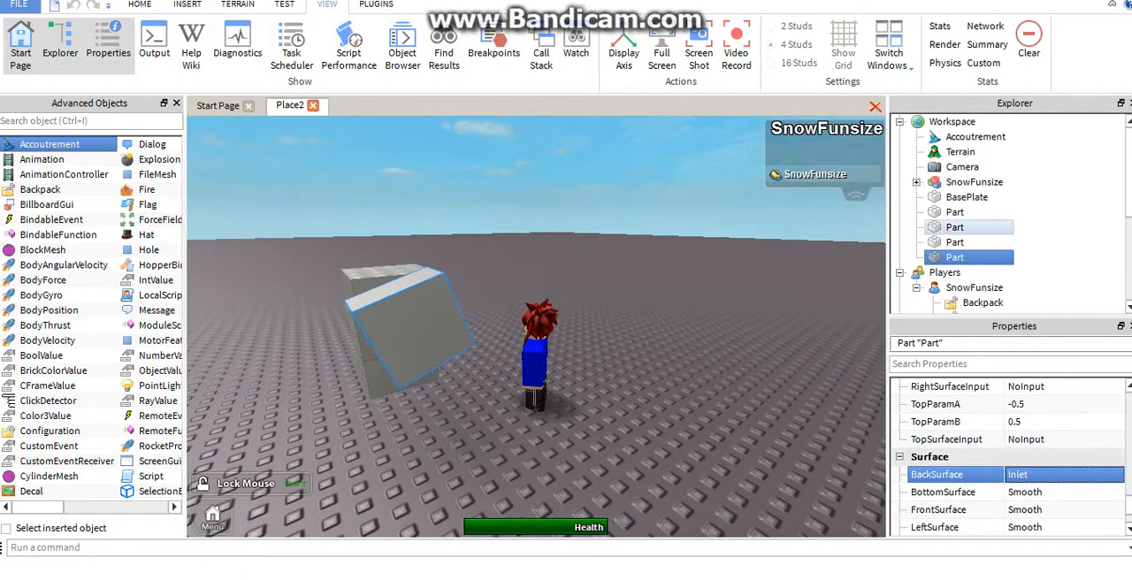
click(955, 242)
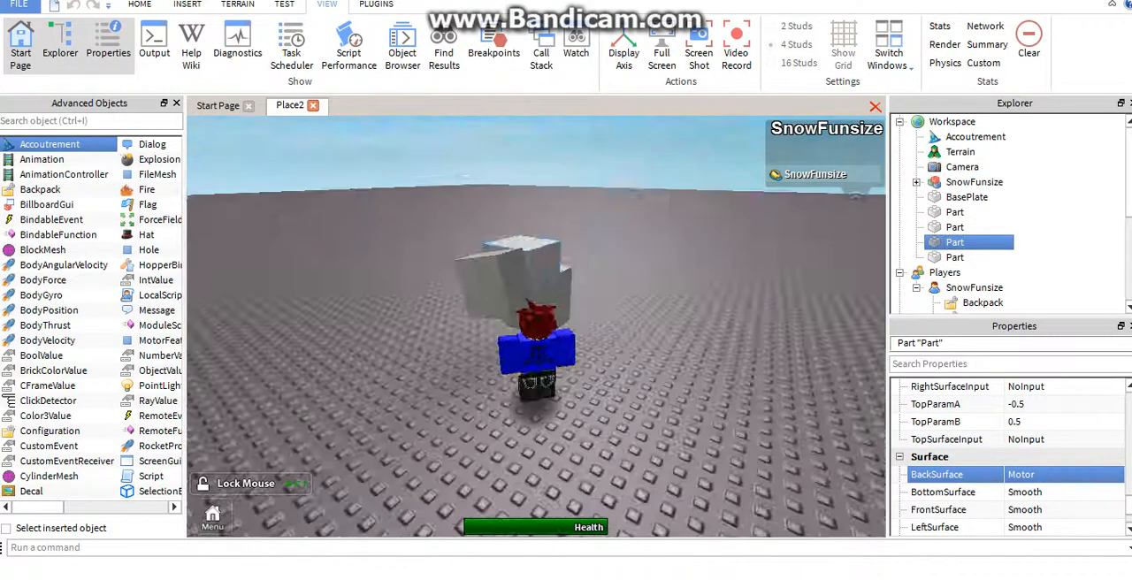
Walk the character around the stack and jump onto the motor-joined block to test how the joint moves
key(w)
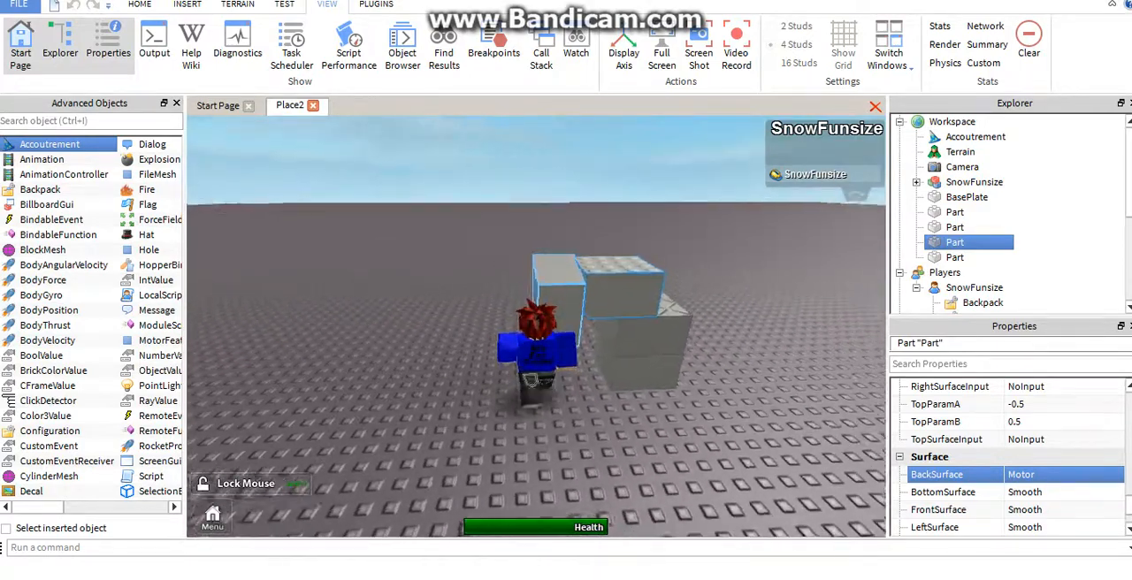
key(w)
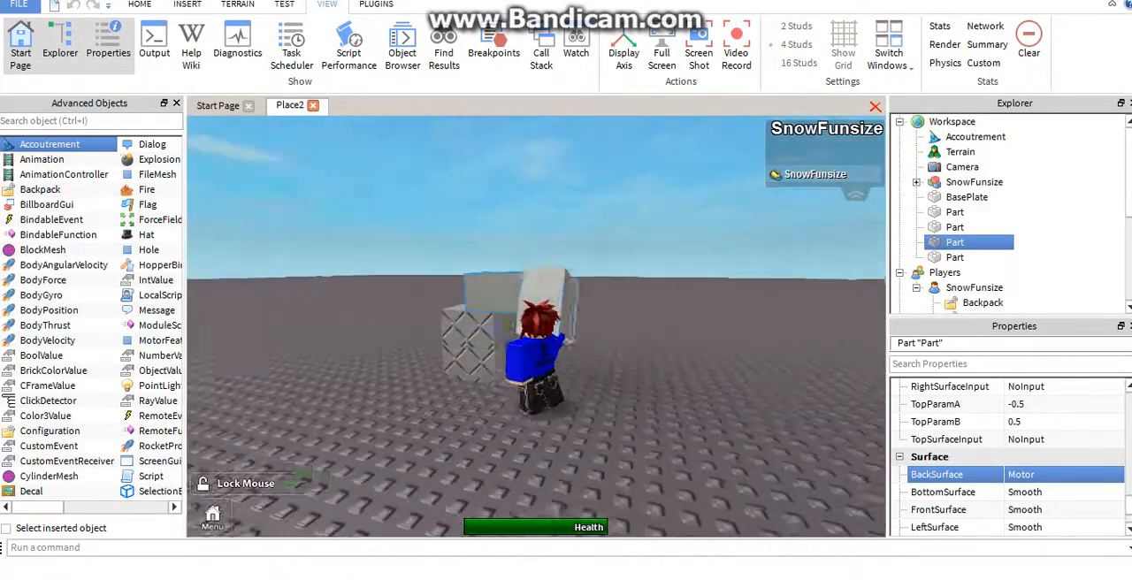
key(w)
key(space)
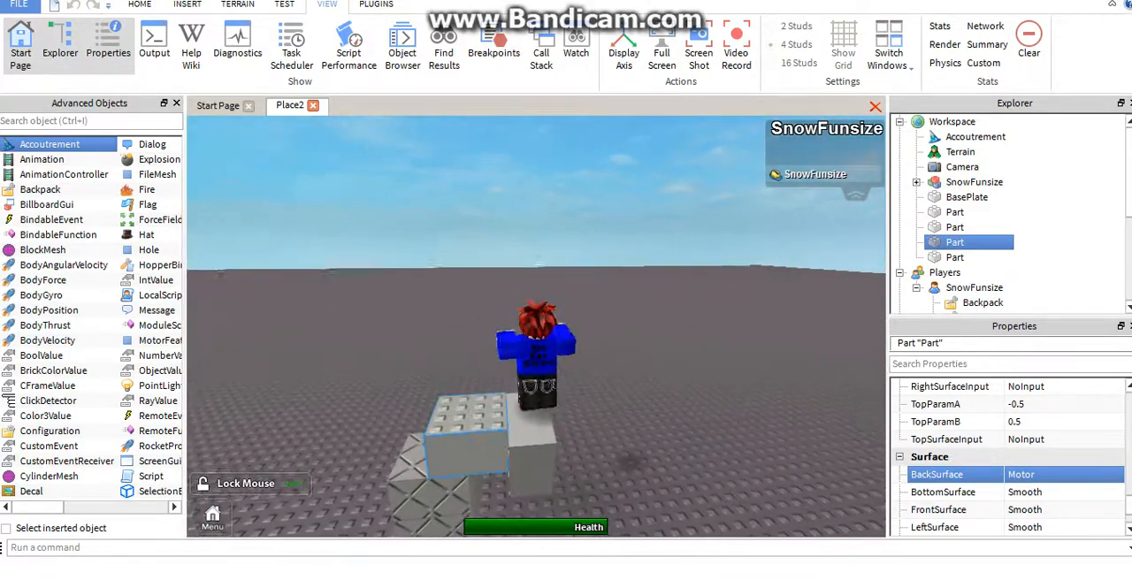
key(w)
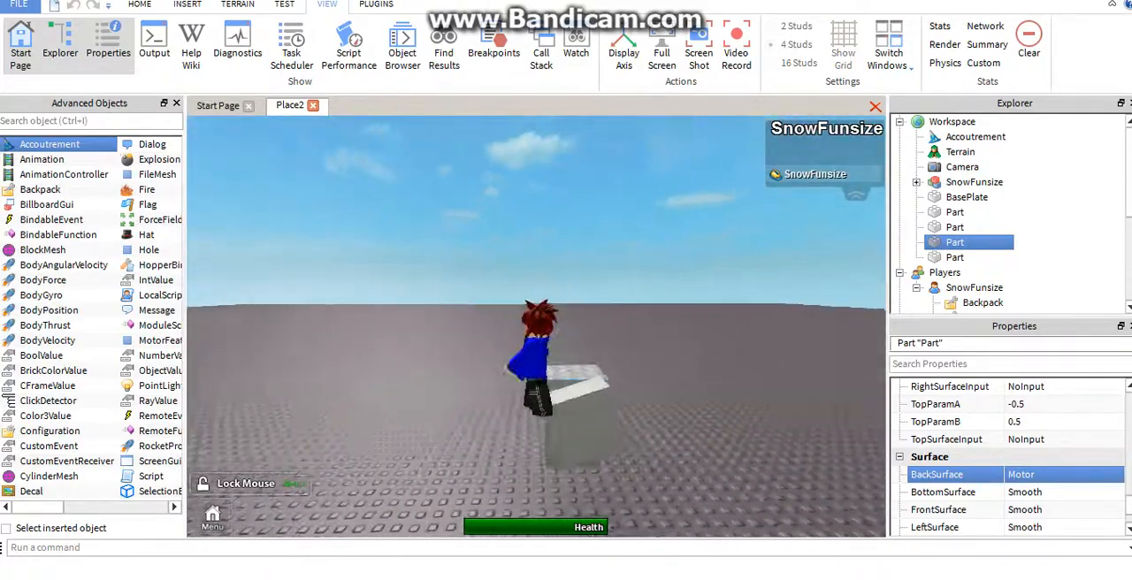
key(space)
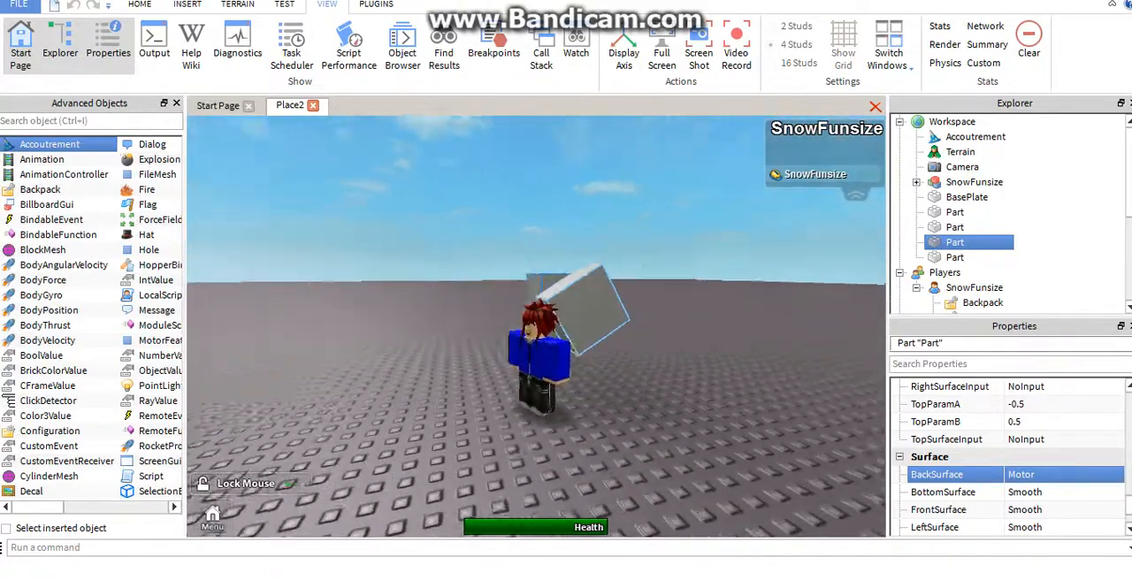
key(s)
key(w)
key(w)
key(space)
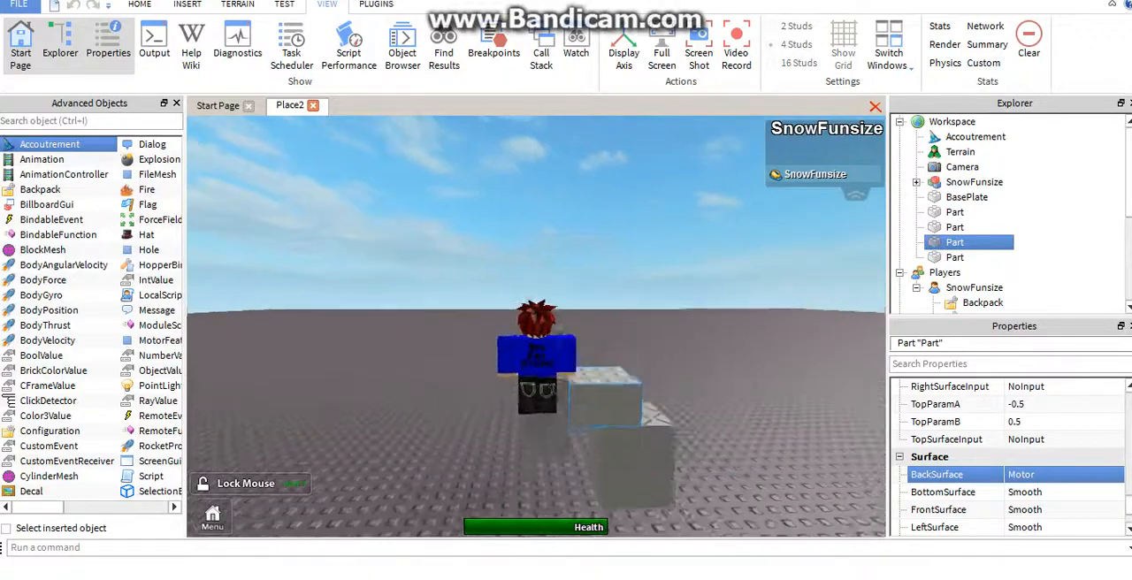
key(s)
key(w)
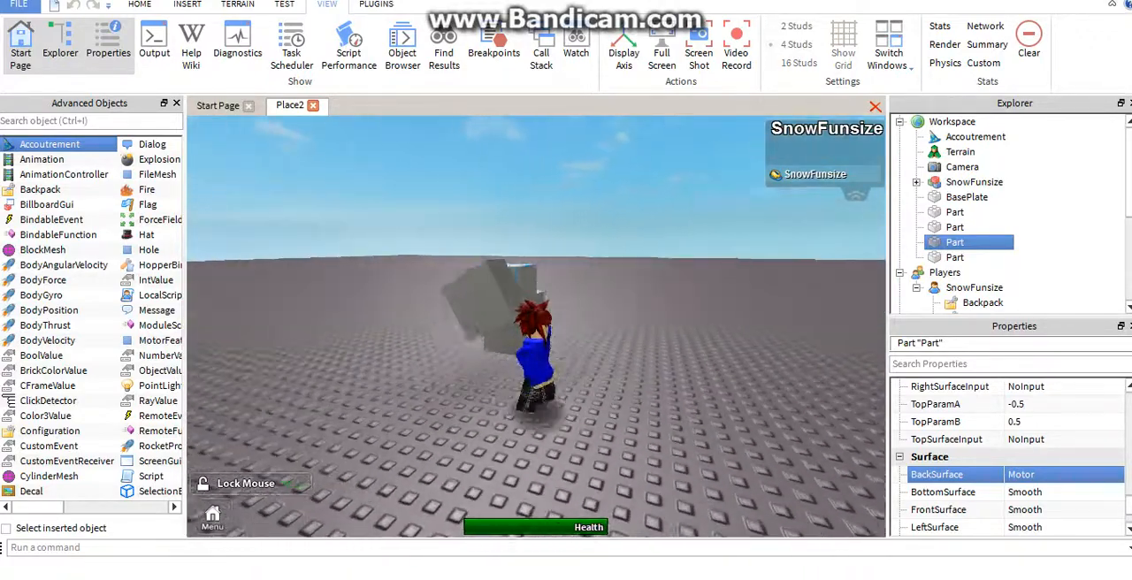
key(space)
key(s)
key(w)
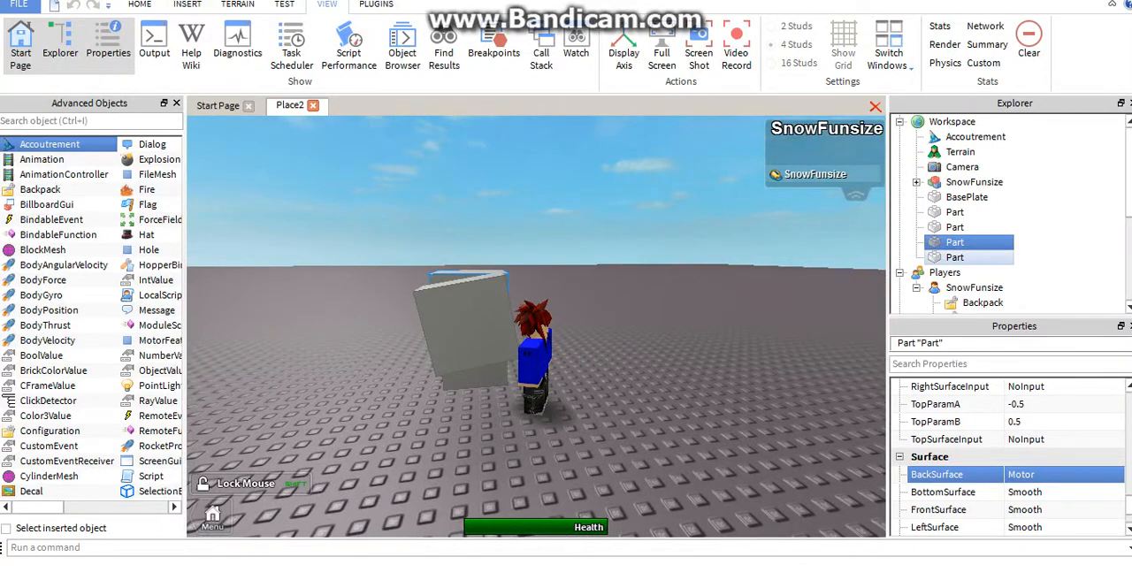
Delete the inlet block attached to the motor side of the overhanging block
right_drag(469, 310, 650, 288)
click(541, 287)
key(Delete)
Set the back surface of the overhanging block on the stack to Smooth and inspect that side
click(603, 292)
scroll(1044, 386, down, 3)
scroll(1044, 416, down, 10)
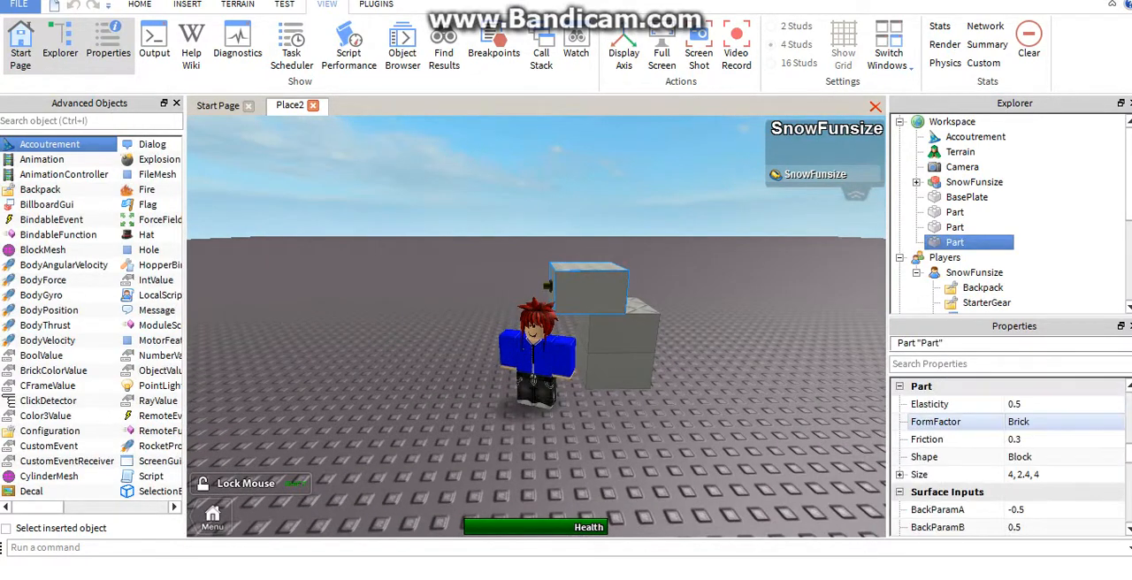
click(1066, 422)
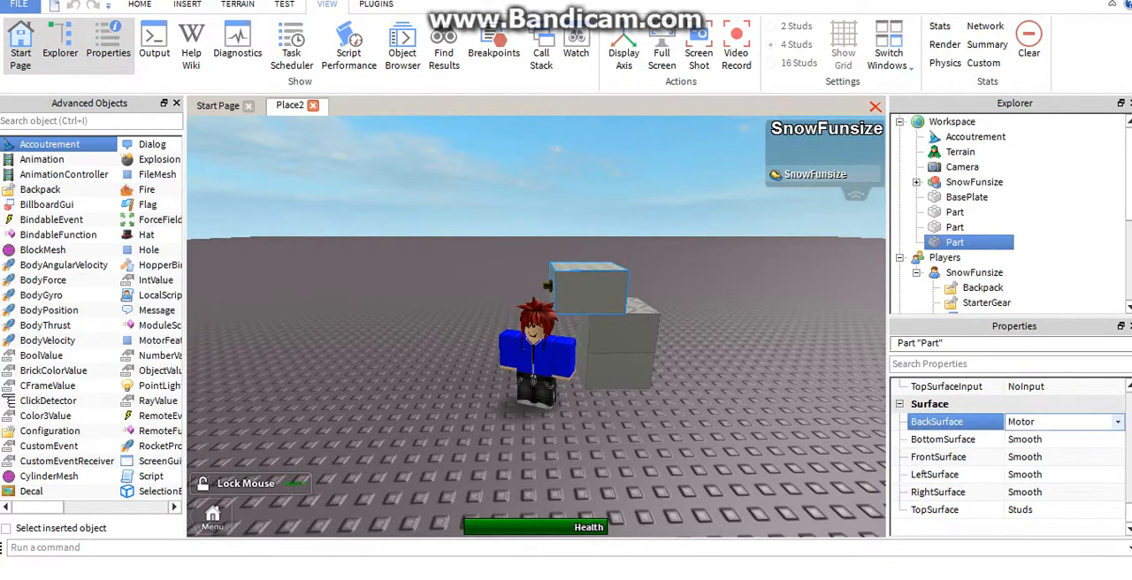
click(1116, 422)
click(1026, 488)
right_drag(708, 327, 796, 325)
scroll(778, 327, up, 5)
scroll(787, 265, down, 5)
scroll(761, 322, up, 3)
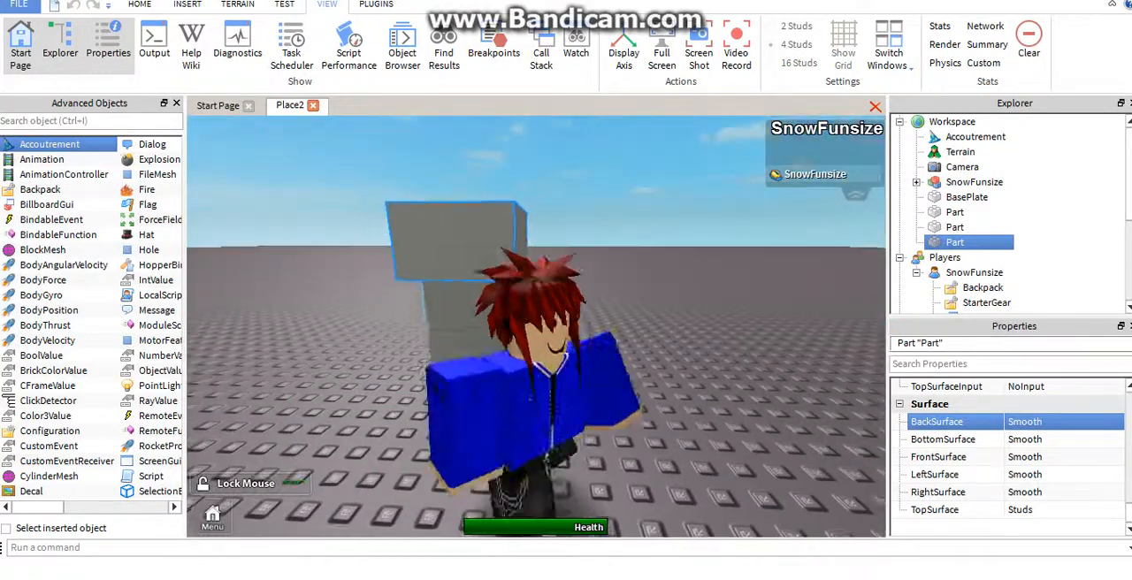
Change the overhanging block's back surface to SmoothNoOutlines and look at the block from nearby
key(w)
click(1065, 422)
click(1118, 422)
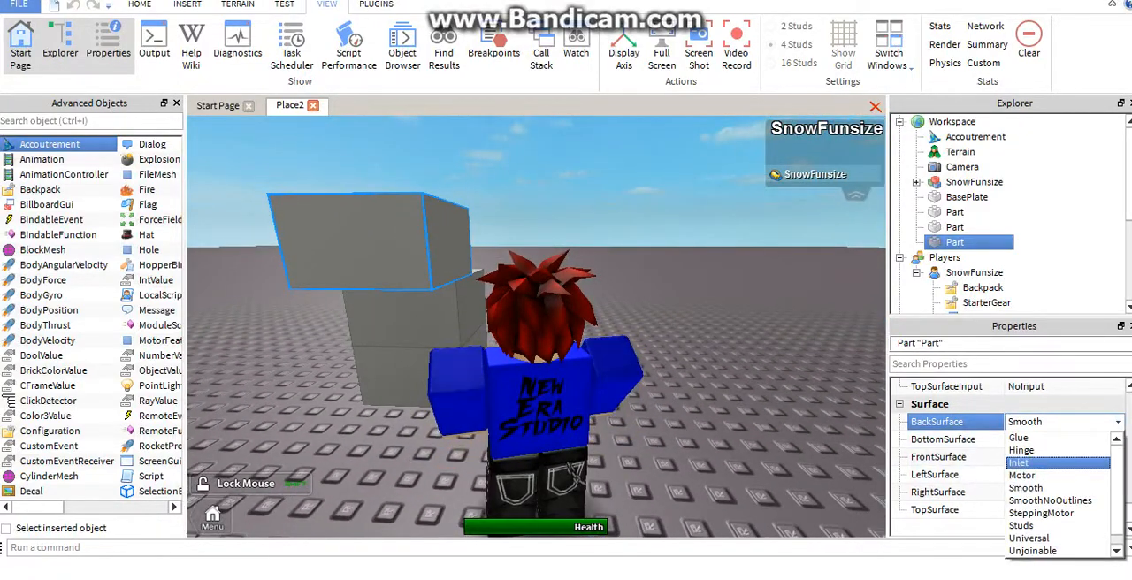
click(1050, 496)
right_drag(576, 475, 611, 482)
scroll(655, 469, down, 2)
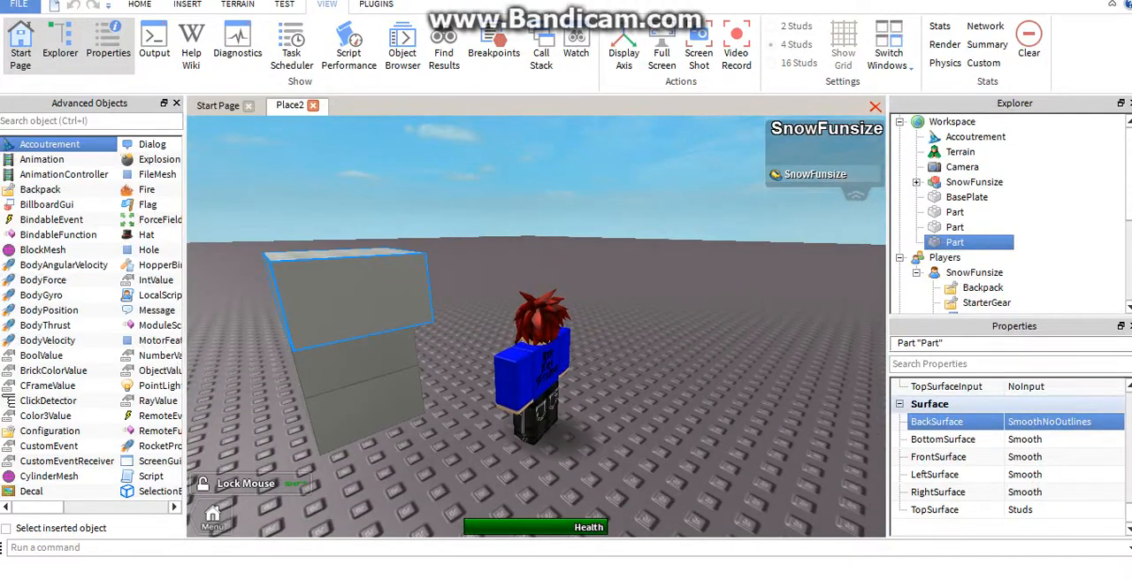
Set the overhanging block's back surface to SteppingMotor, look at the result, and switch the surface to Studs
click(1066, 422)
click(1118, 422)
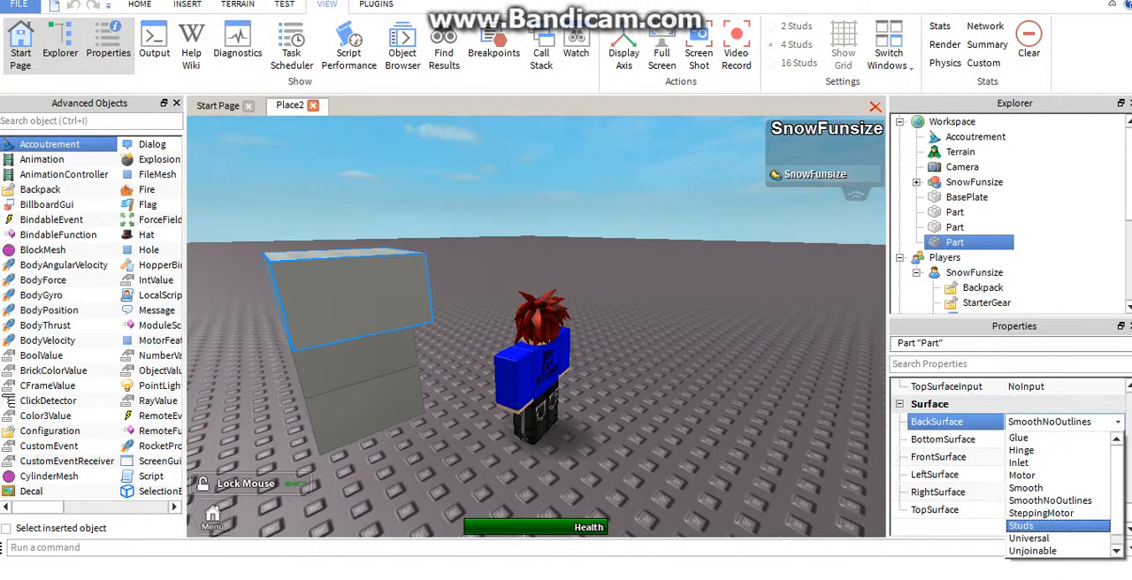
click(1042, 513)
right_drag(761, 451, 610, 429)
double_click(1065, 422)
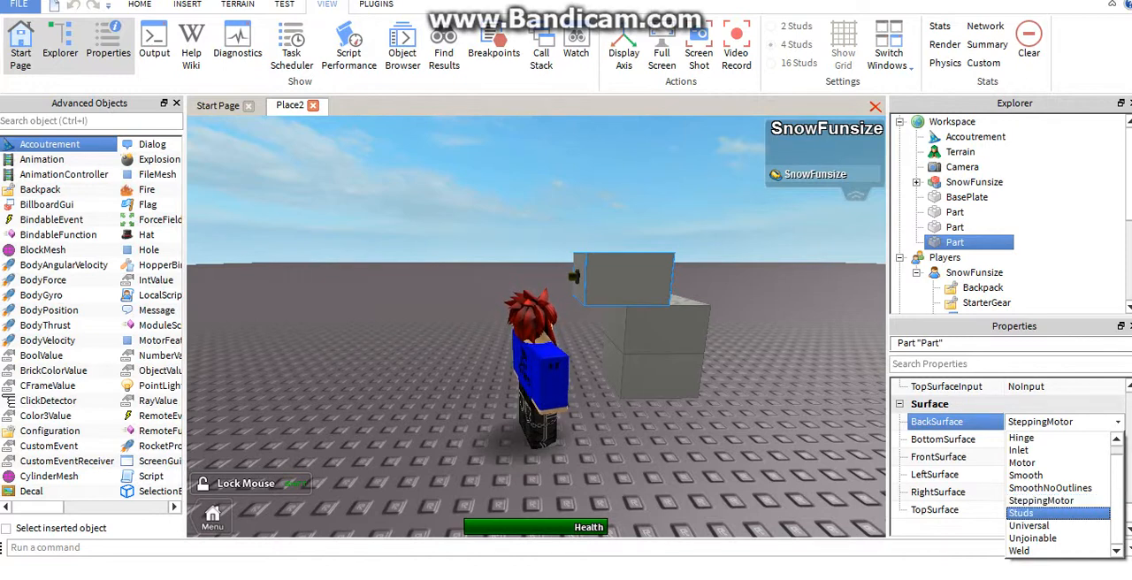
click(1026, 513)
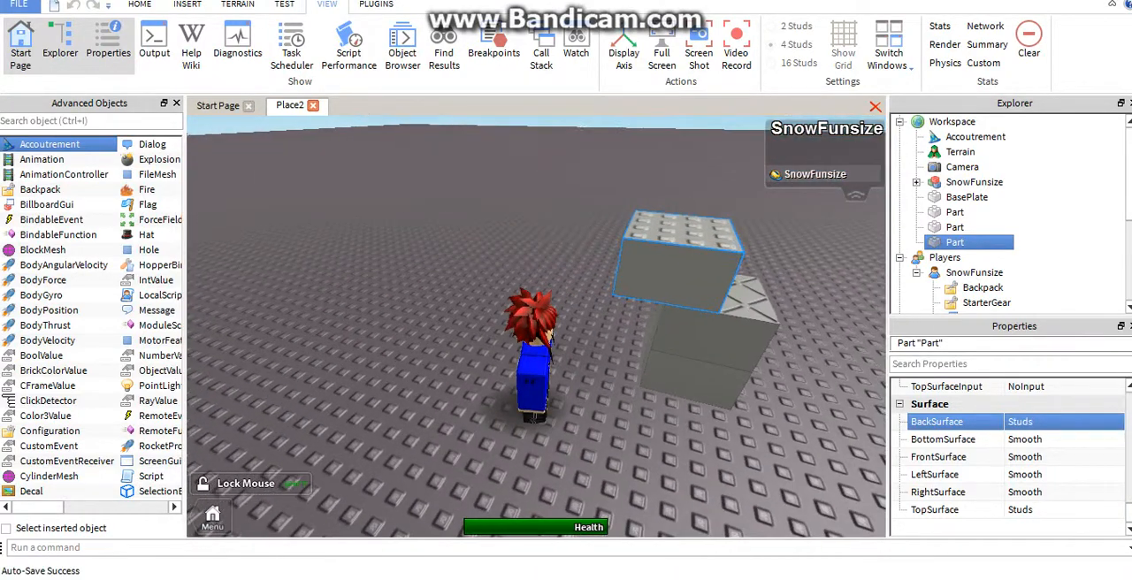
Set the overhanging block's back surface to Unjoinable and view it from the side
click(1062, 422)
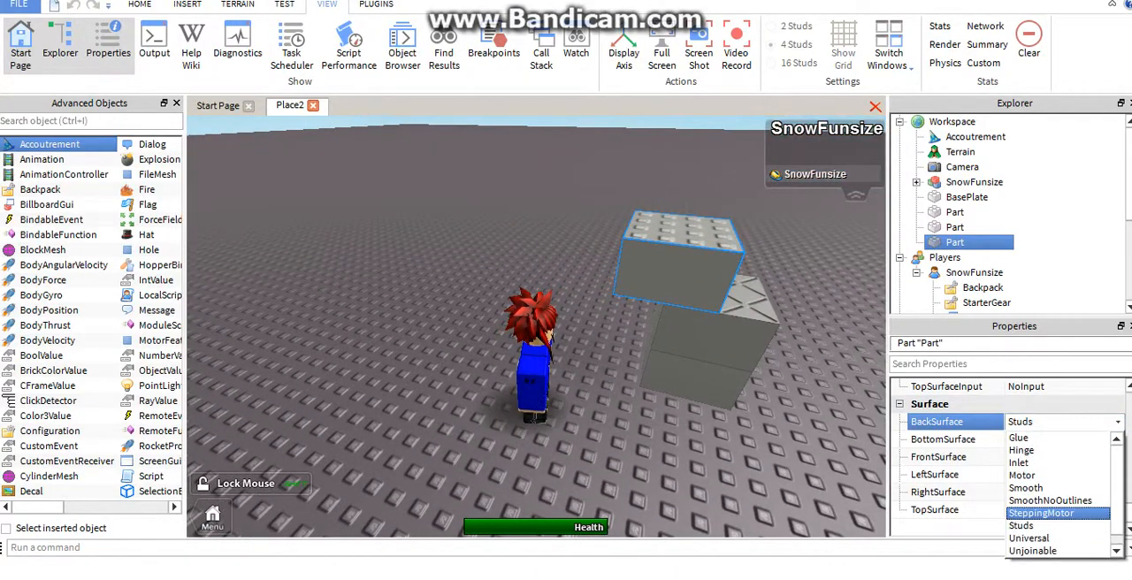
scroll(1057, 495, down, 1)
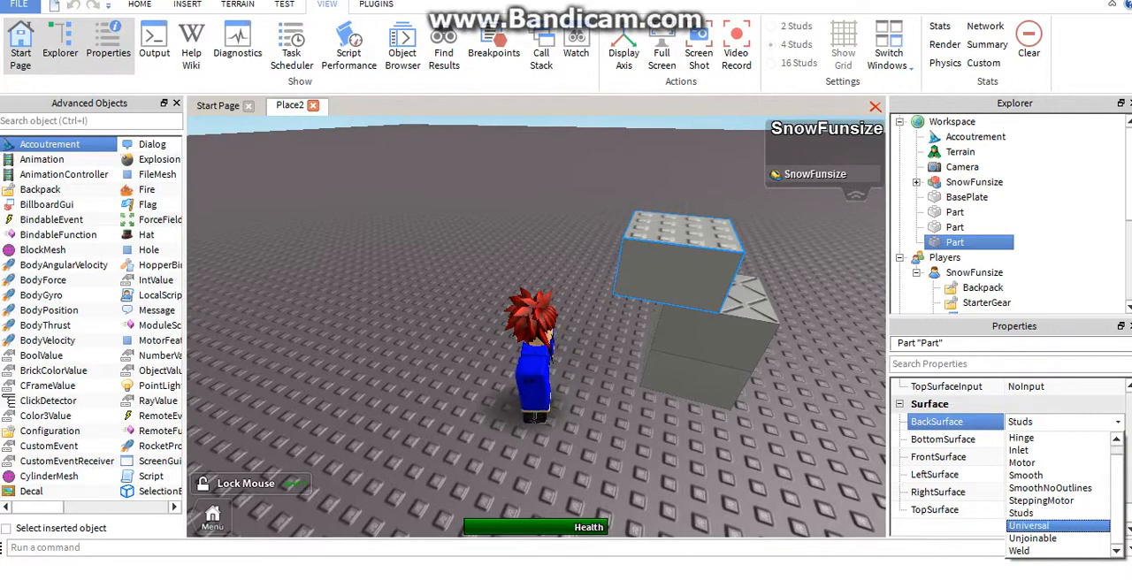
click(1039, 538)
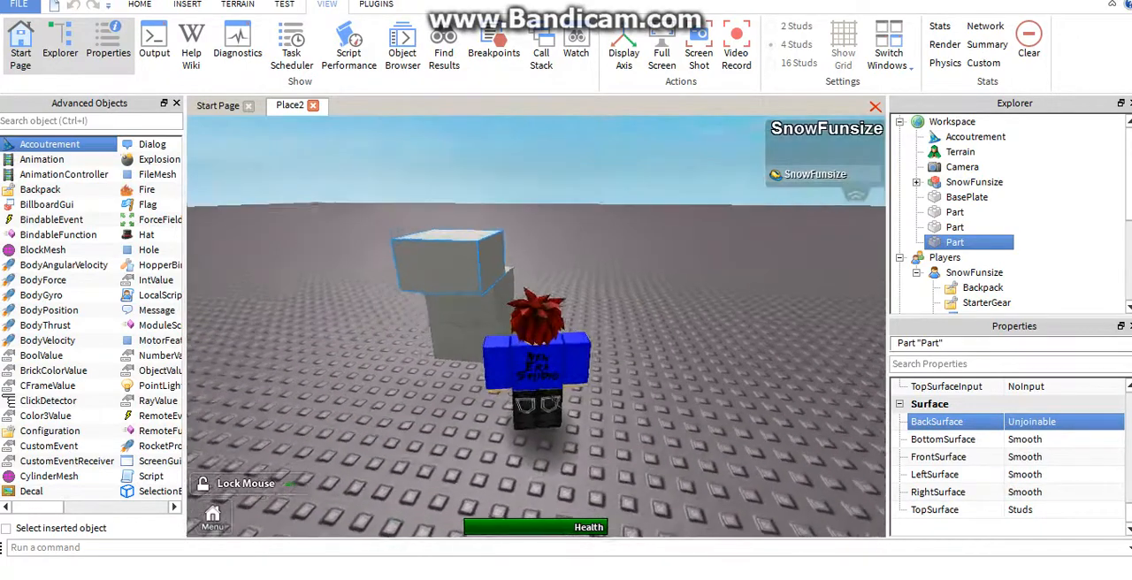
right_drag(536, 328, 421, 356)
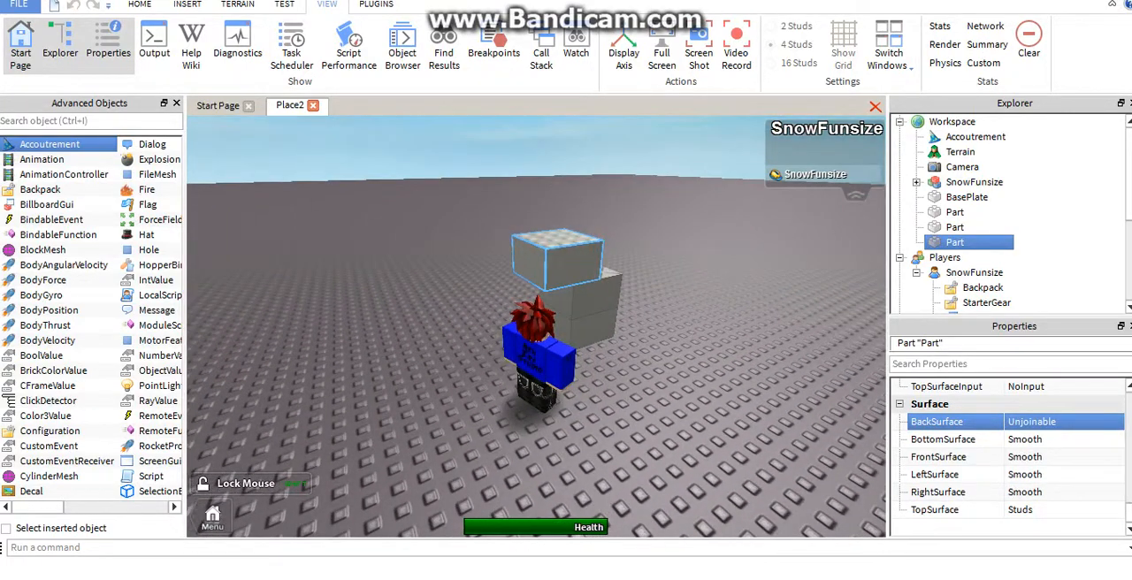
Copy the weld-topped block of the stack and place the copy on the baseplate near the stack
right_drag(761, 310, 685, 372)
click(690, 345)
key(ctrl+c)
key(ctrl+v)
drag(752, 252, 559, 241)
right_drag(559, 241, 265, 266)
drag(397, 318, 328, 311)
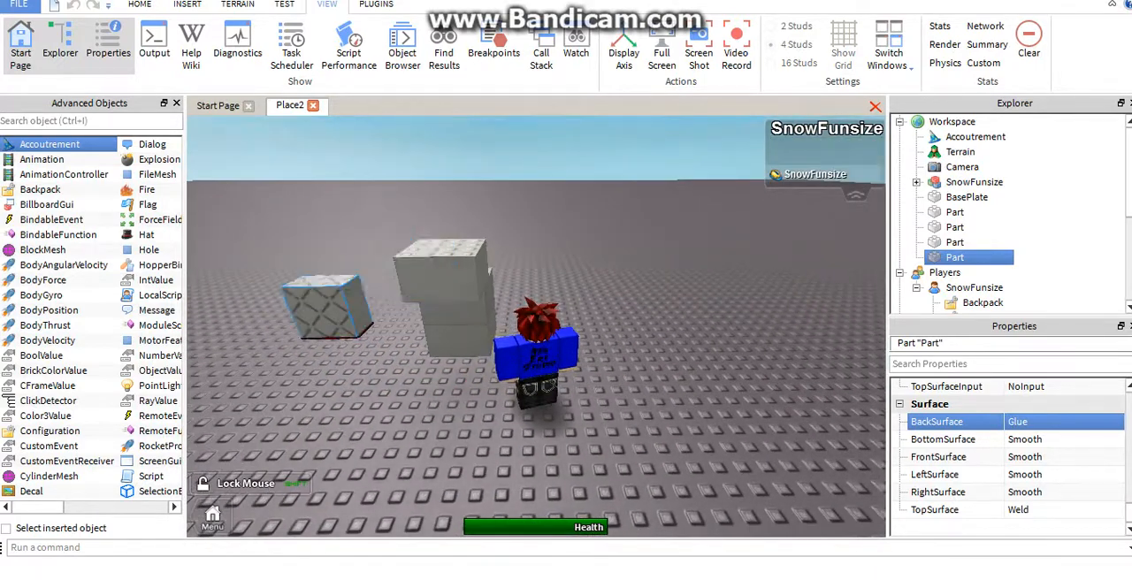
Test the copy against the overhanging block's unjoinable back surface and set it back on the baseplate beside the stack
right_drag(328, 311, 312, 334)
drag(311, 335, 396, 306)
right_drag(396, 306, 491, 256)
drag(495, 299, 396, 296)
key(s)
right_drag(396, 296, 340, 327)
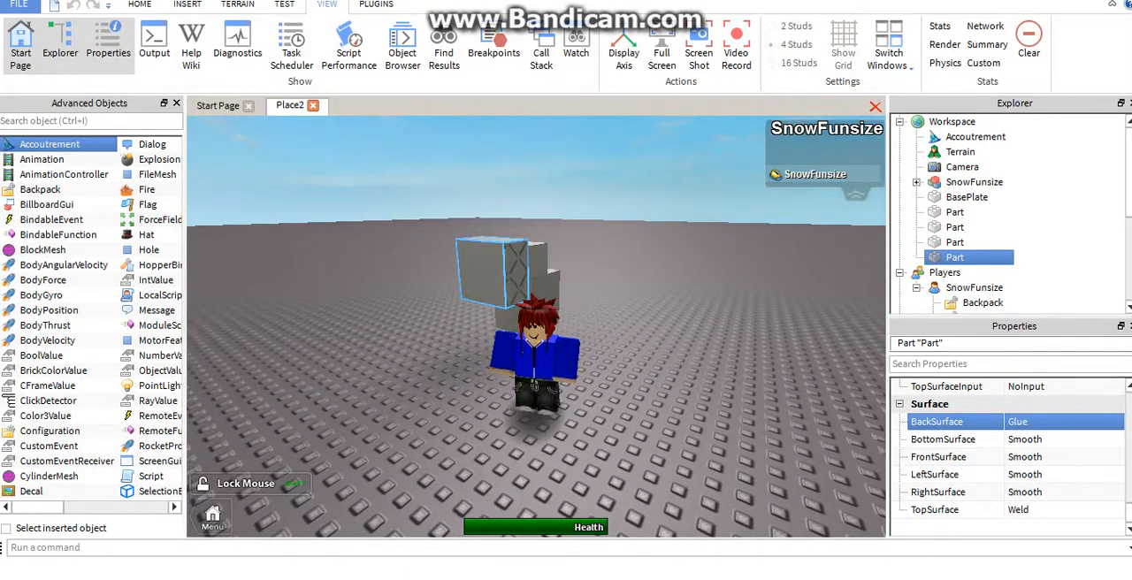
right_drag(530, 261, 491, 310)
drag(562, 250, 493, 285)
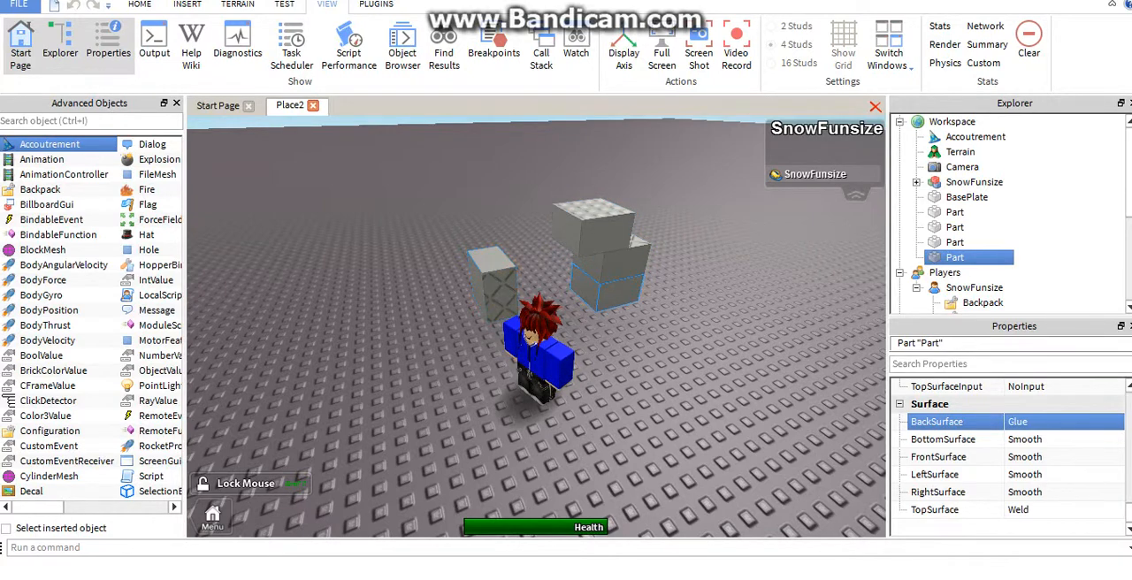
Duplicate the bottom block of the stack and place the copy on top of the overhanging block
click(609, 290)
right_drag(610, 291, 668, 232)
key(ctrl+d)
right_drag(513, 231, 547, 218)
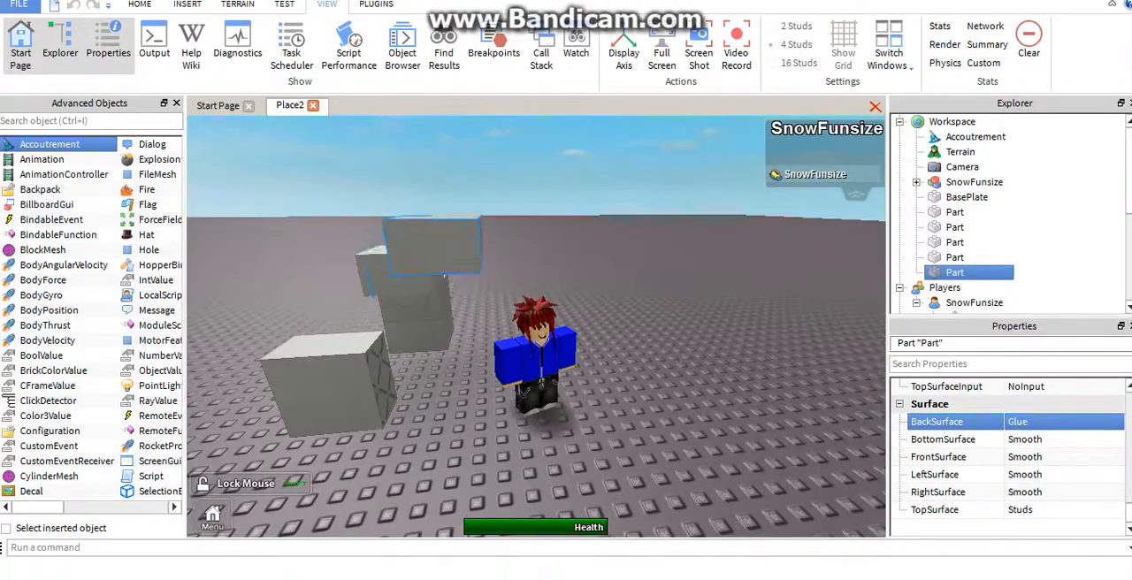
Move the new copy off the top and place it against the unjoinable side of the overhanging block
drag(424, 251, 373, 292)
right_drag(373, 292, 390, 301)
drag(389, 297, 464, 268)
right_drag(463, 267, 619, 265)
right_drag(548, 274, 470, 292)
drag(471, 292, 349, 287)
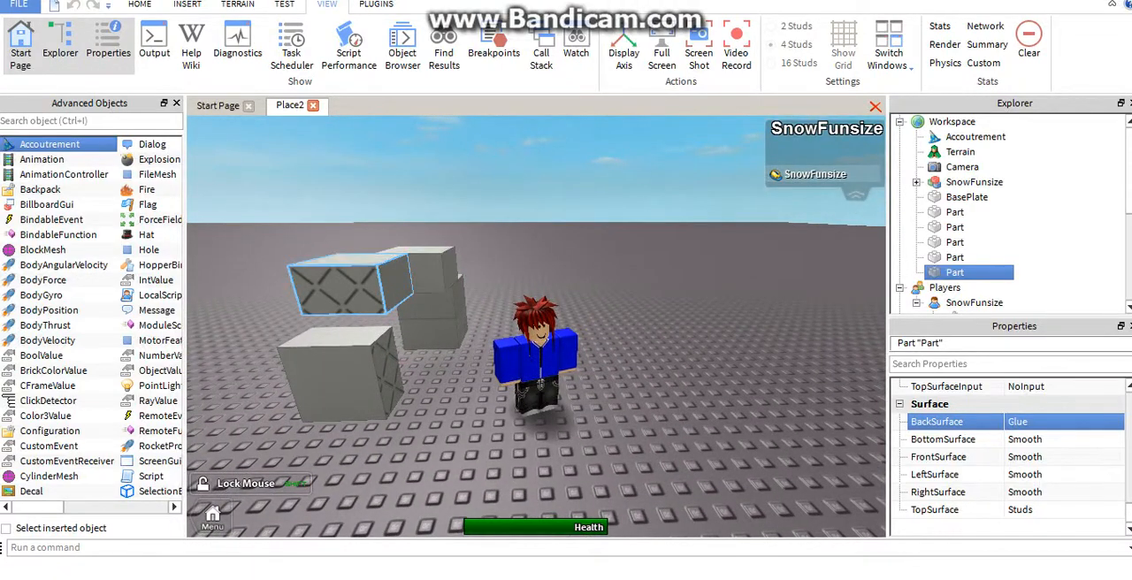
Delete the copy standing on the baseplate and the copy beside the overhanging block
click(340, 373)
key(Delete)
click(356, 283)
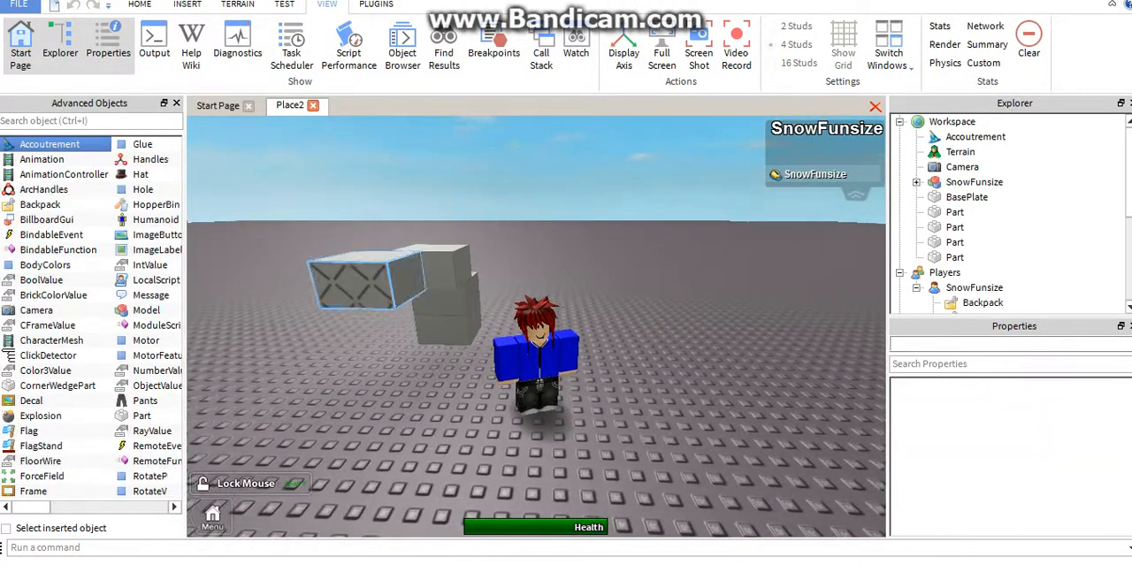
key(Delete)
Delete the overhanging block and both blocks of the stack beneath it
right_drag(389, 288, 221, 288)
click(704, 278)
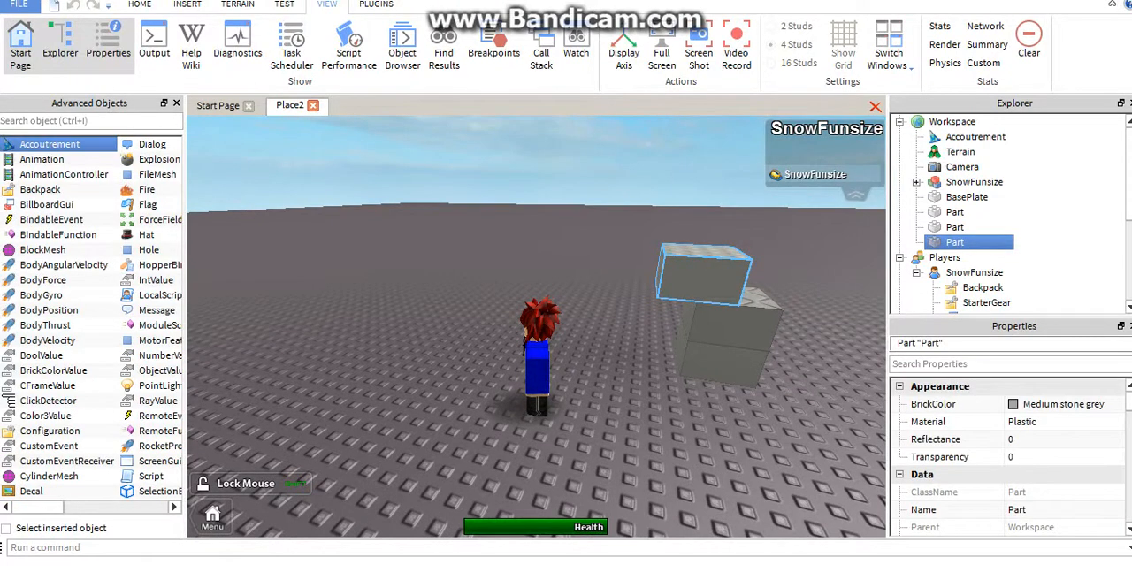
key(Delete)
click(731, 324)
key(Delete)
click(725, 357)
key(Delete)
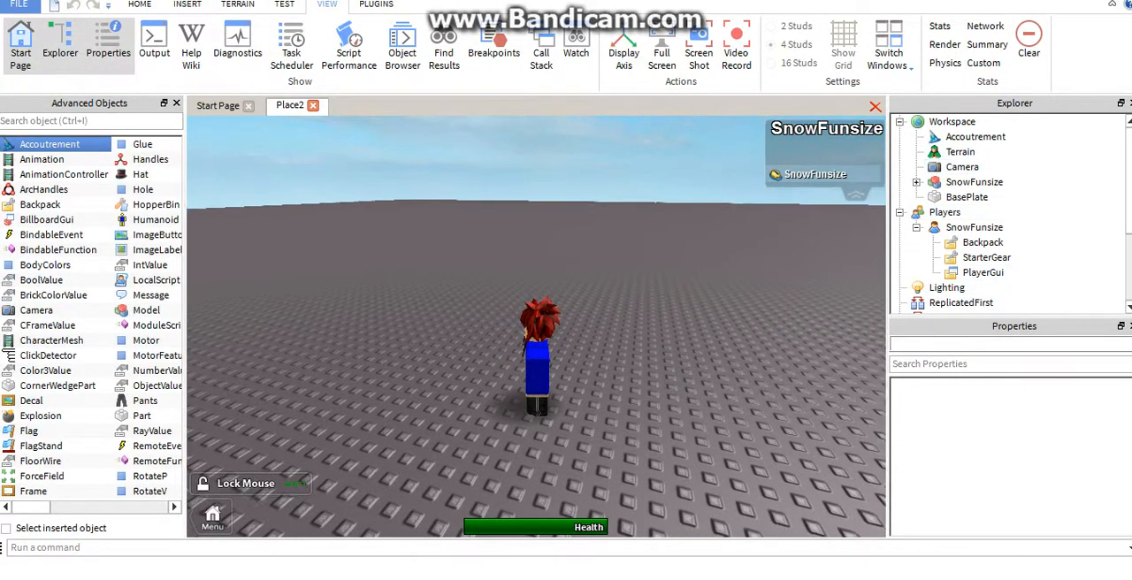
Undo the last block deletion and bring up the surface type properties of the restored block
key(ctrl+z)
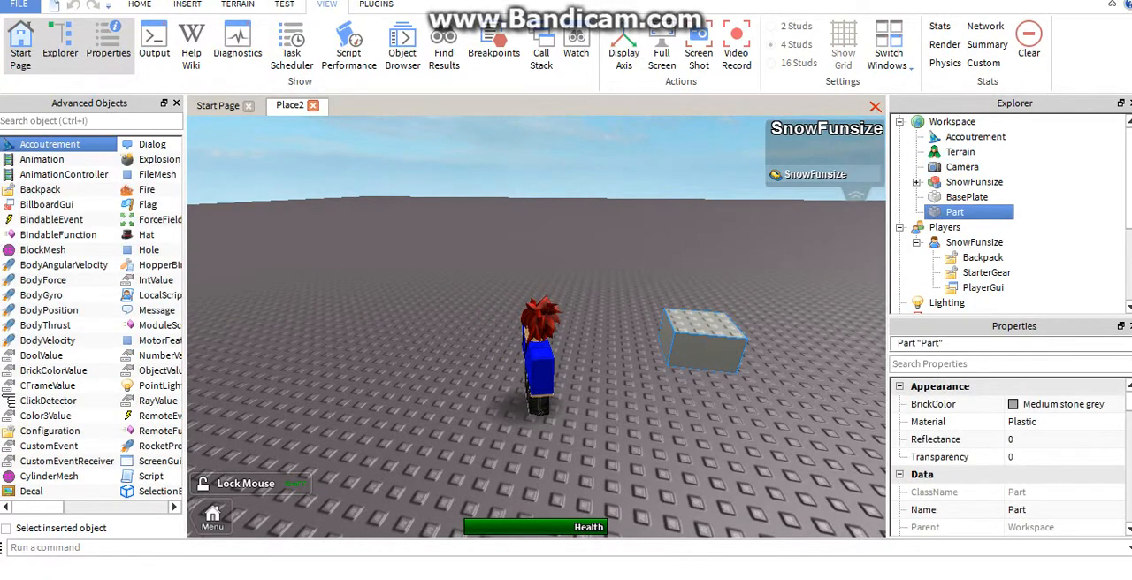
scroll(1008, 443, down, 10)
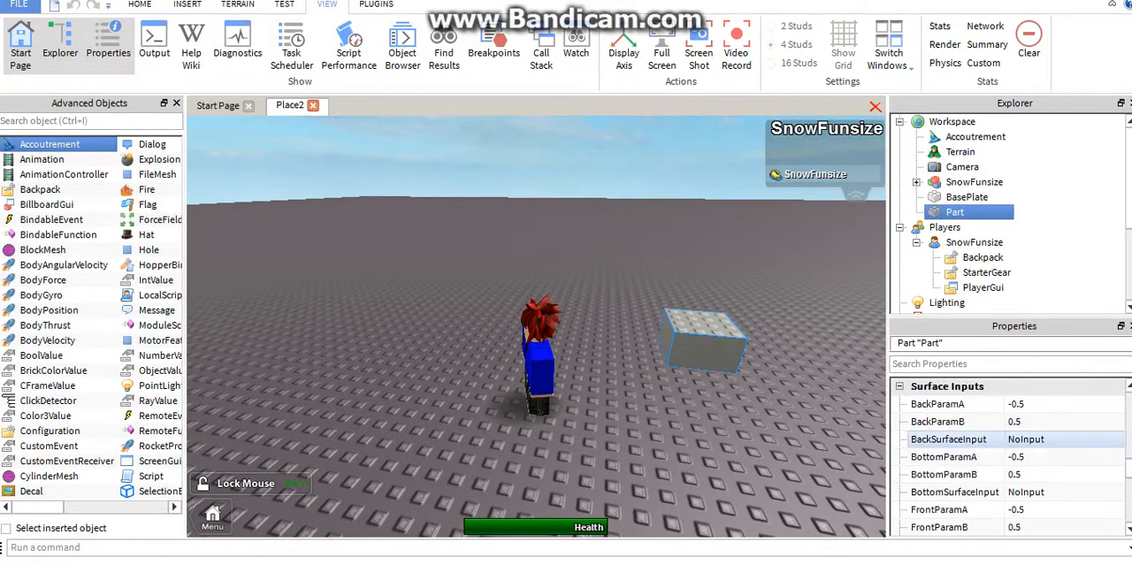
scroll(1009, 440, down, 6)
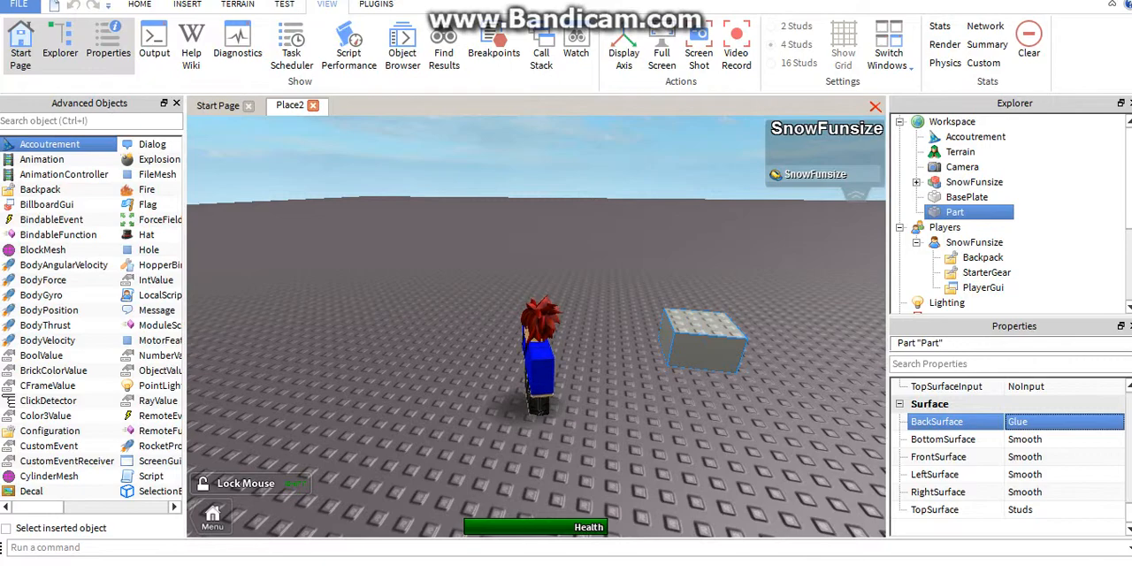
Walk the character around the restored block and examine its back face with the Glue surface
right_drag(536, 327, 761, 292)
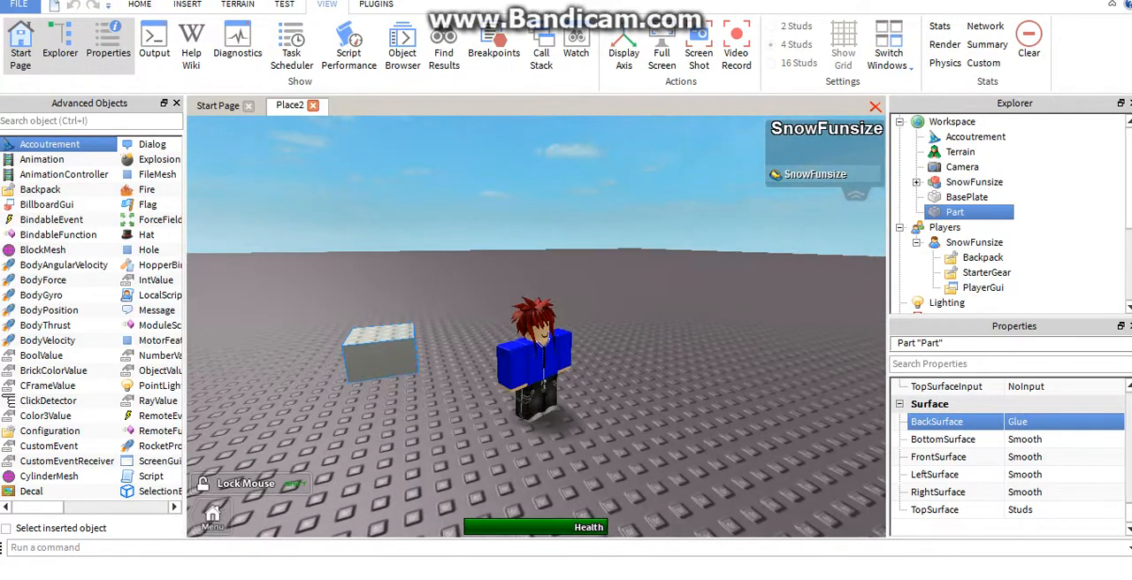
key(w)
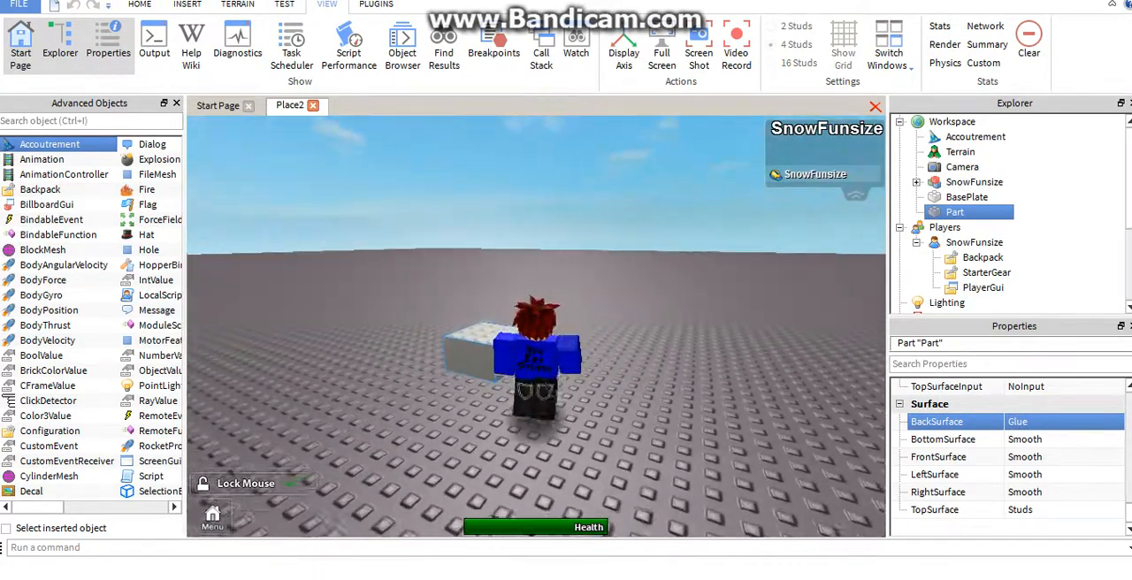
key(Left)
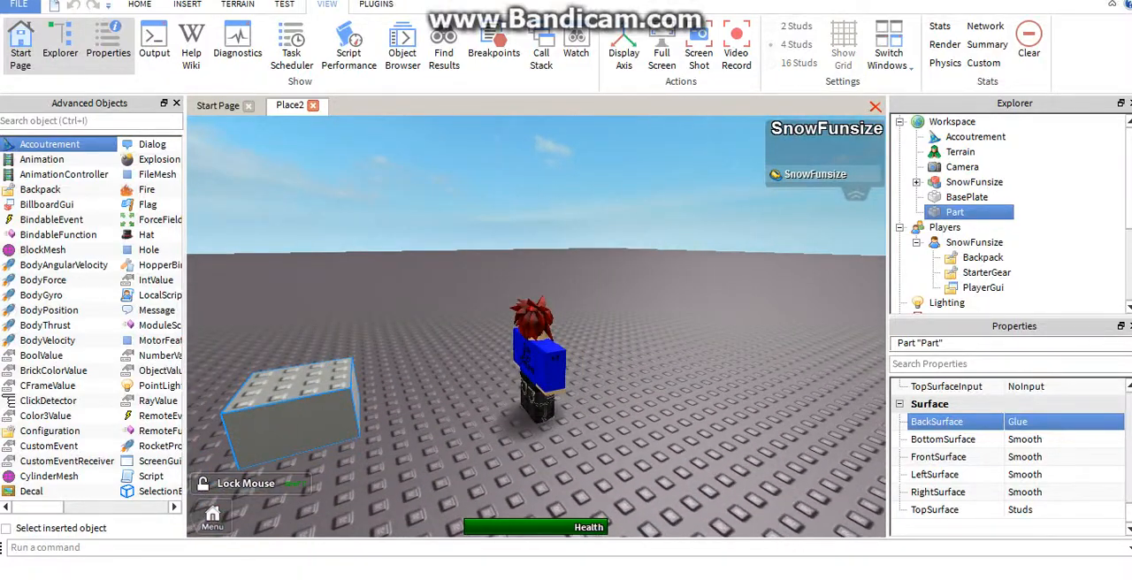
key(Left)
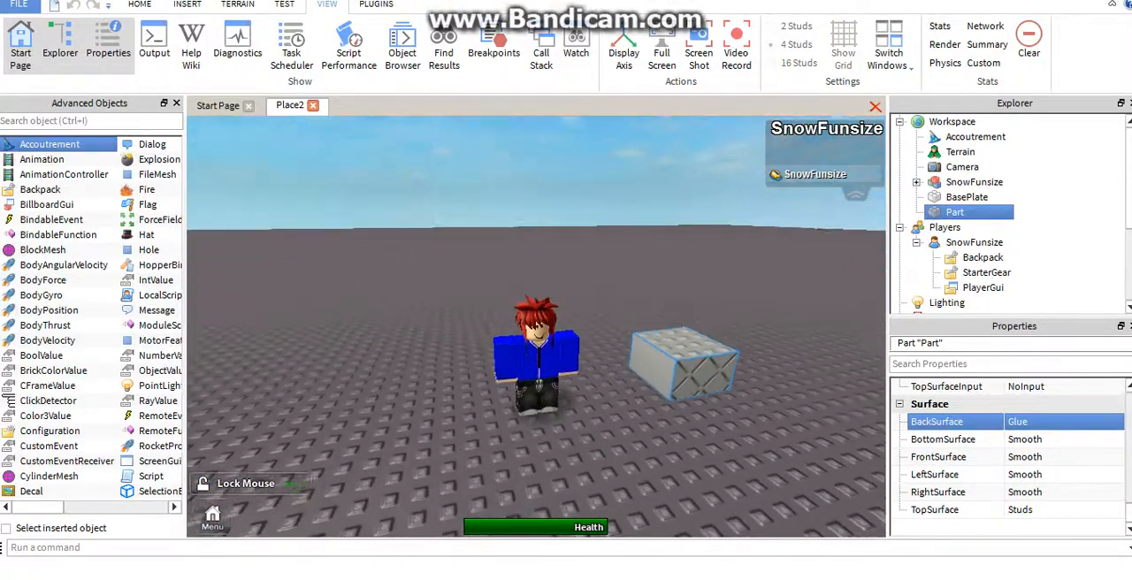
right_drag(536, 328, 536, 338)
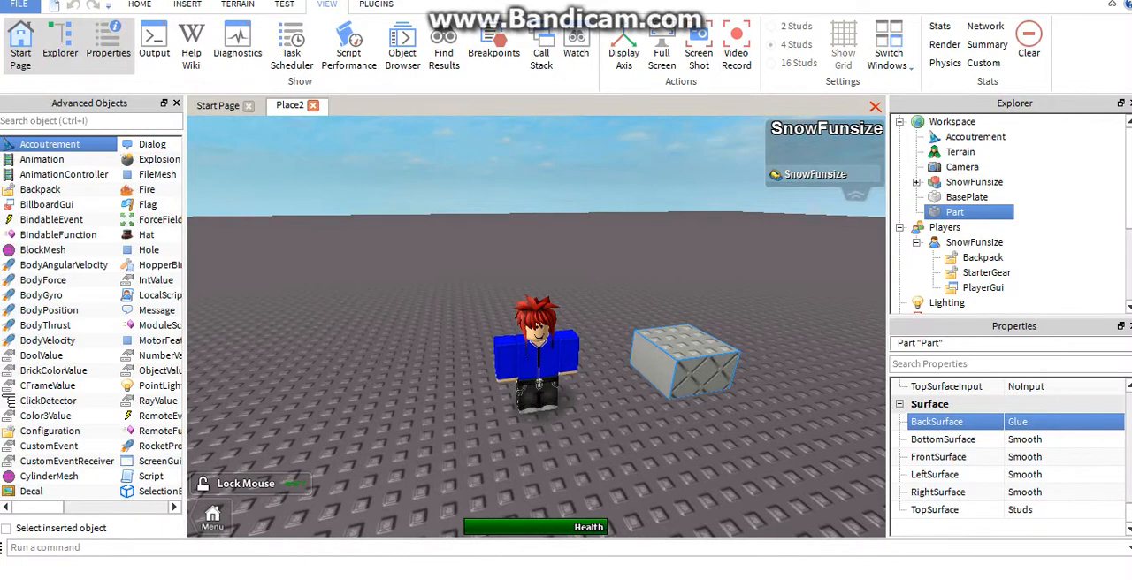
Delete the block with the Glue back surface from the baseplate
key(Delete)
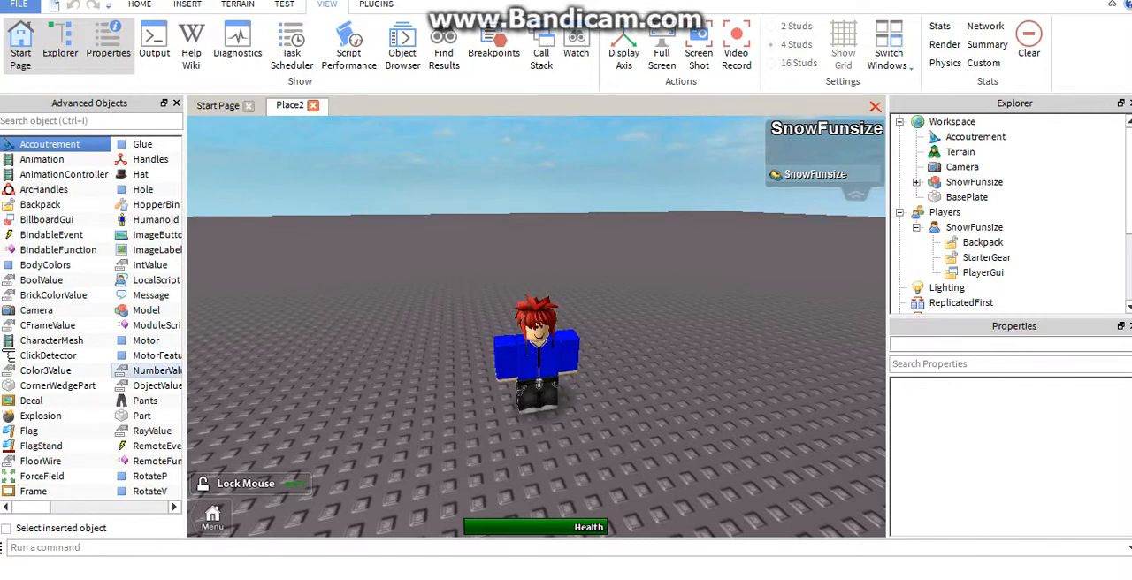
scroll(536, 327, up, 2)
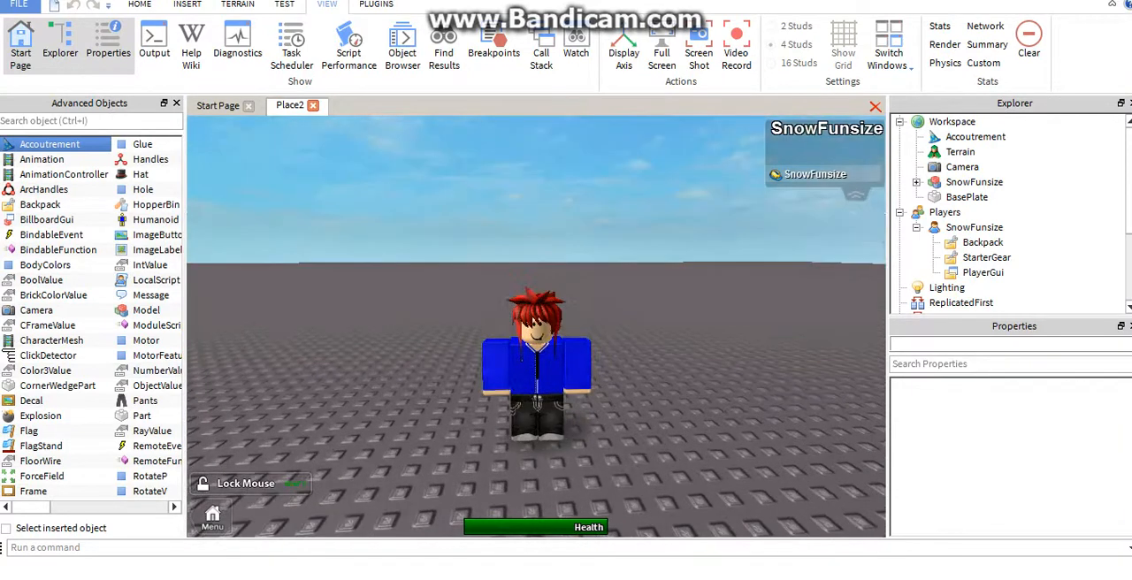